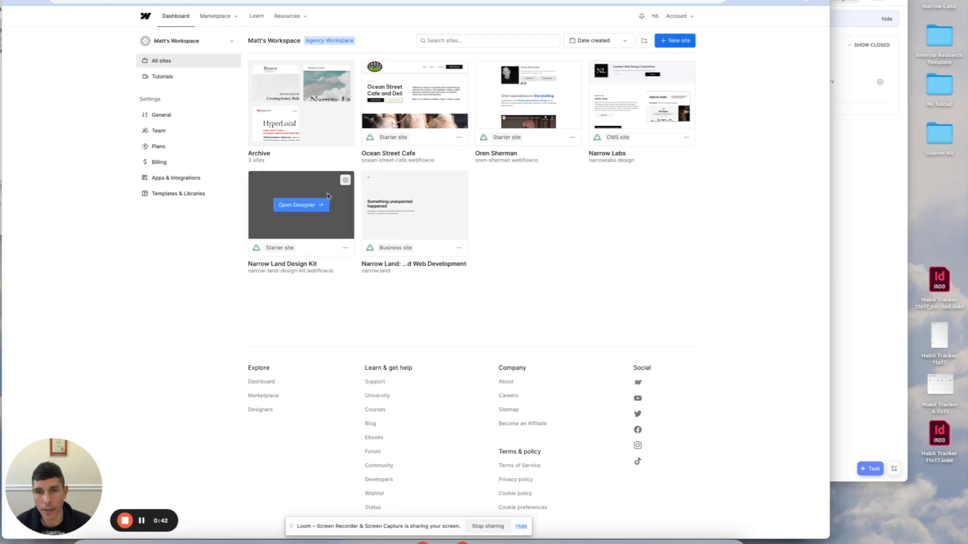
# Check the Narrow Land Design Kit site's options, and open its Style Page in the Designer
pyautogui.click(345, 249)
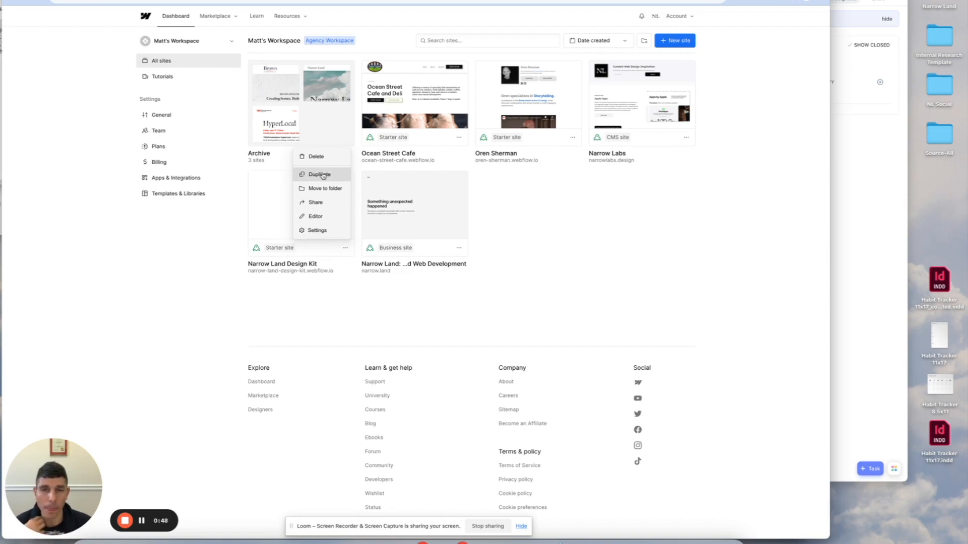
pyautogui.click(539, 245)
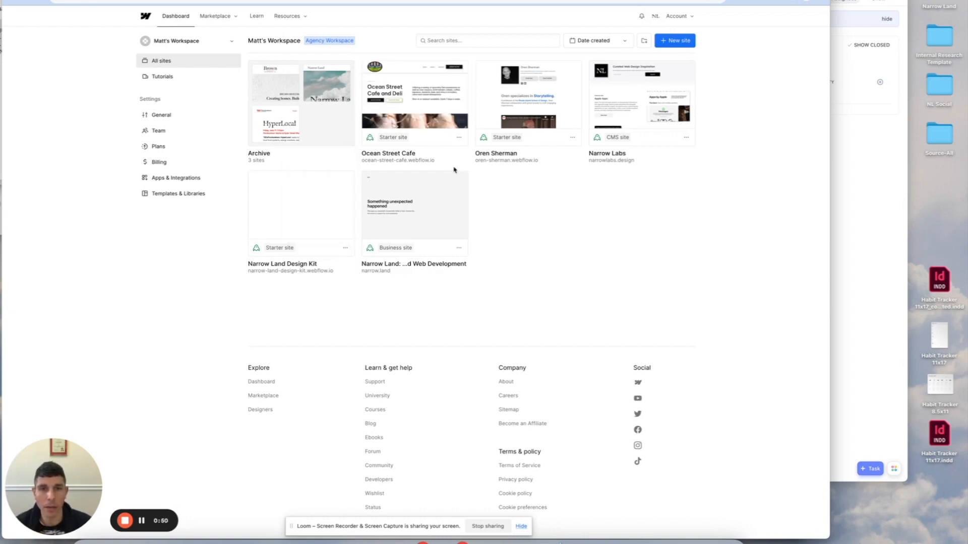
pyautogui.click(217, 0)
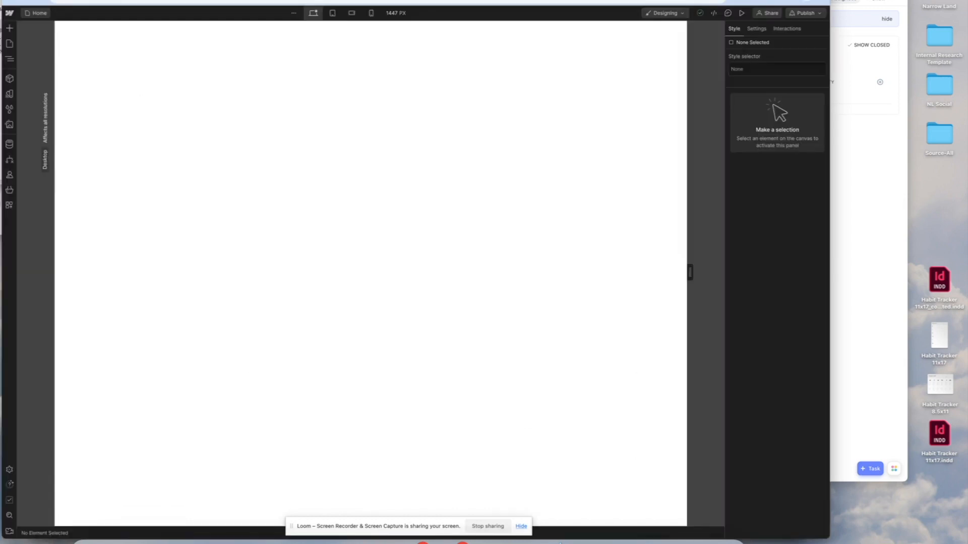
pyautogui.click(41, 14)
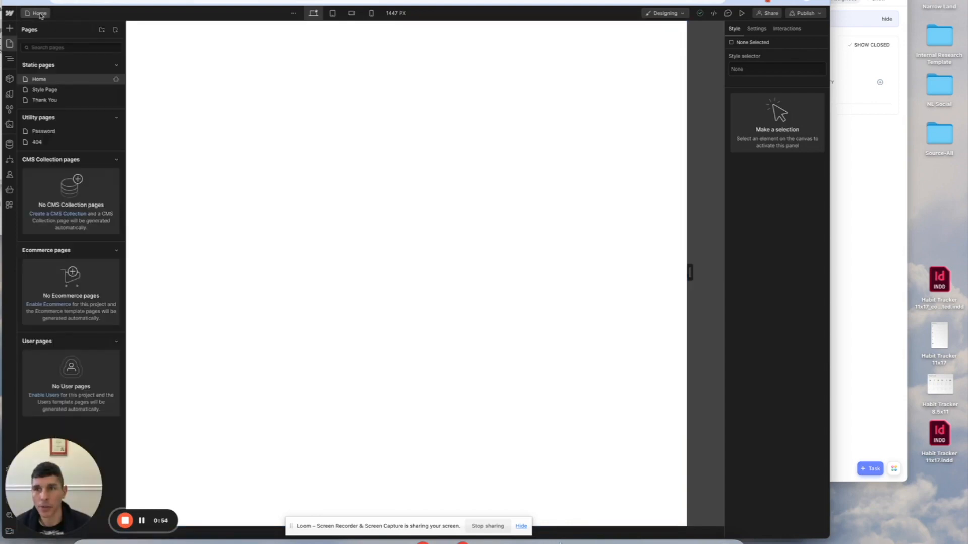
pyautogui.click(57, 91)
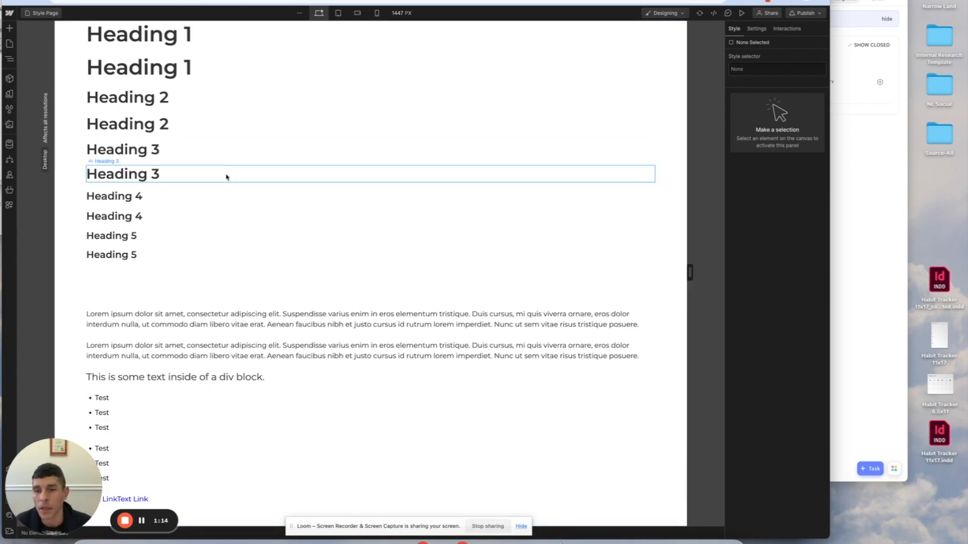
# Examine the Style Page's headings, paragraphs, lists, links, buttons, image blocks and form
pyautogui.scroll(-1, 225, 176)
pyautogui.scroll(-8, 225, 176)
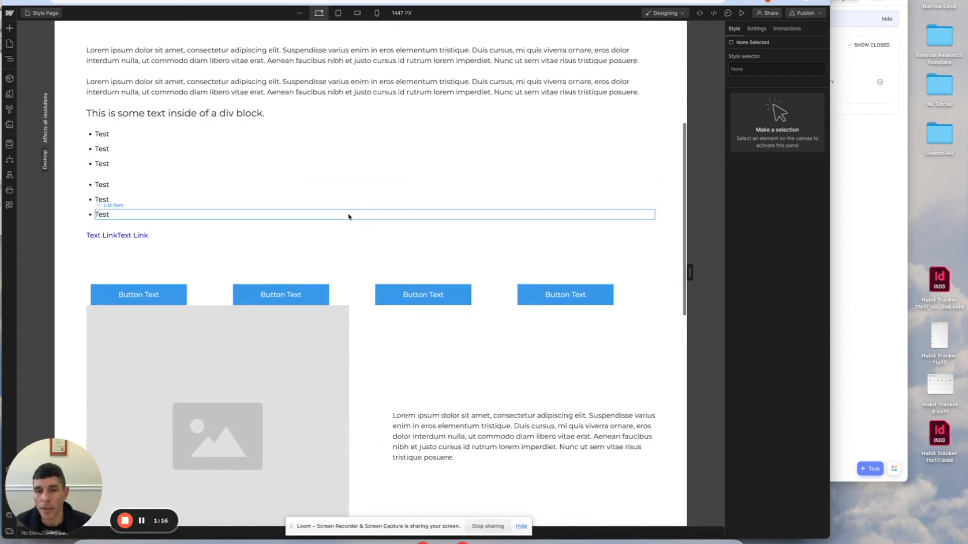
pyautogui.scroll(-7, 382, 242)
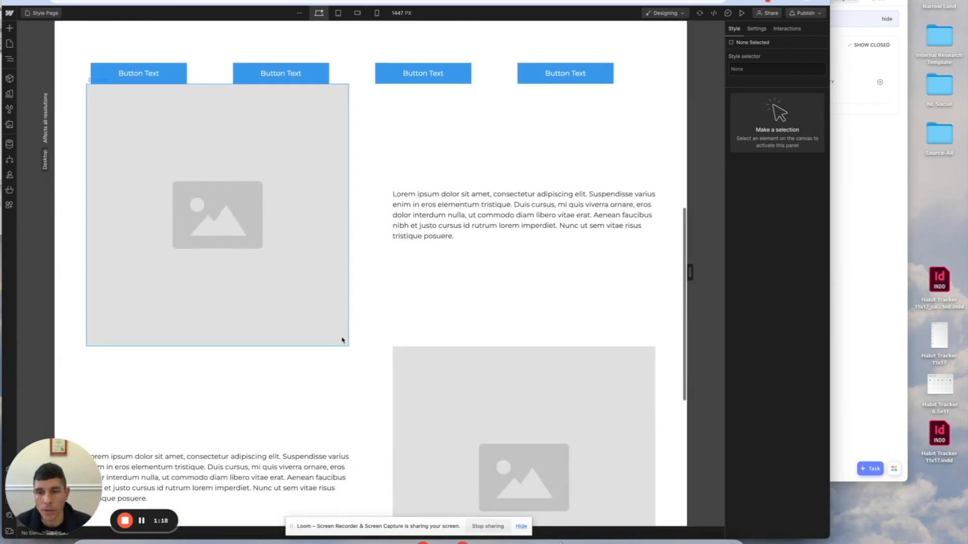
pyautogui.scroll(-11, 352, 331)
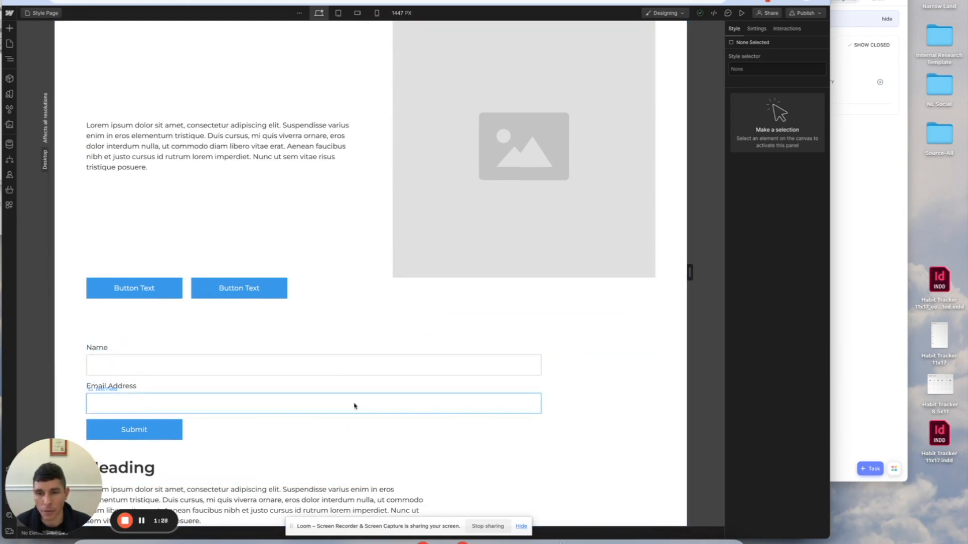
pyautogui.scroll(10, 233, 307)
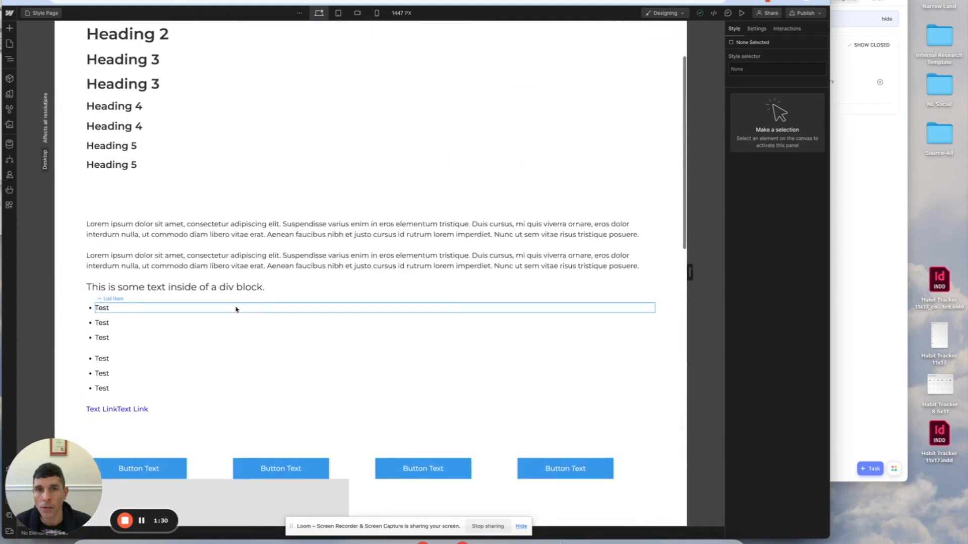
pyautogui.scroll(2, 236, 309)
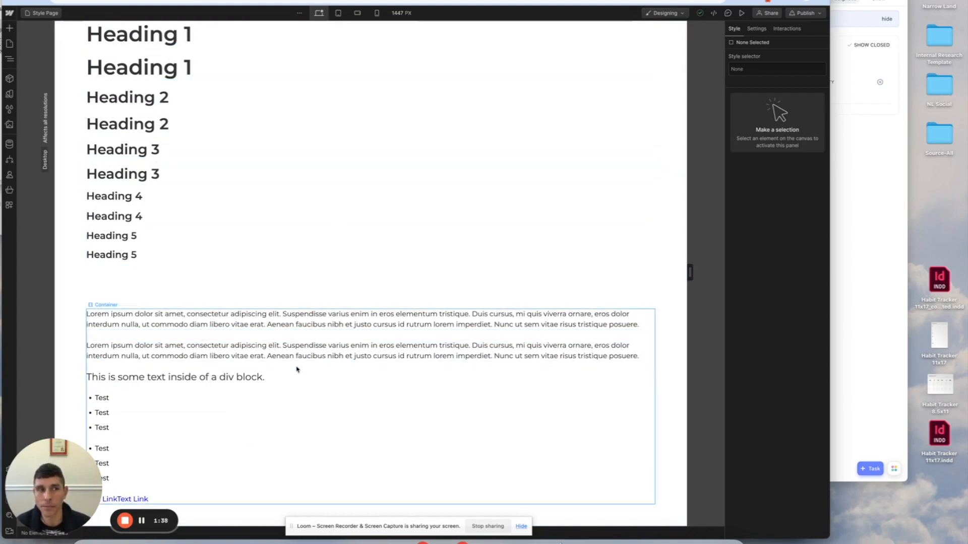
# Inspect the first Heading 1's H1 class styles at the tablet, mobile landscape, mobile portrait and desktop breakpoints
pyautogui.click(163, 42)
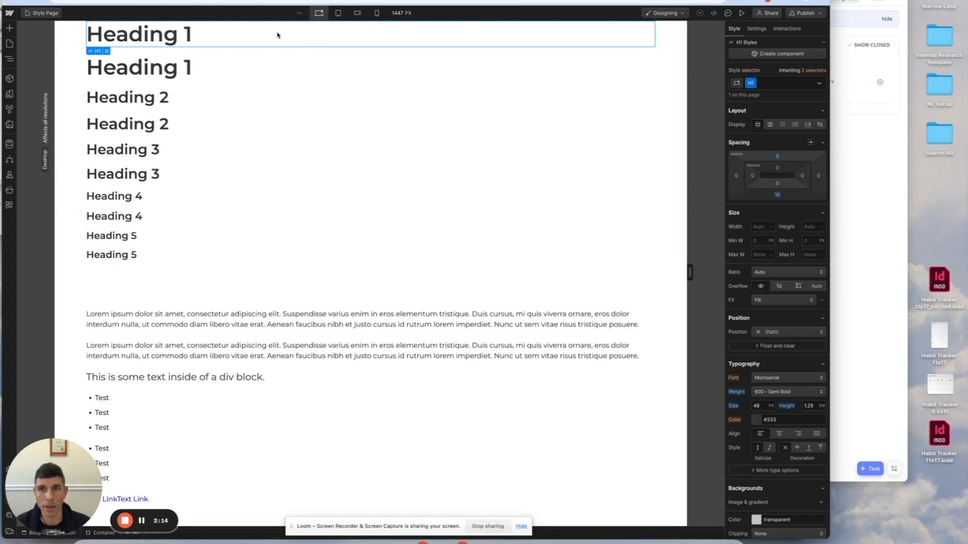
pyautogui.click(338, 13)
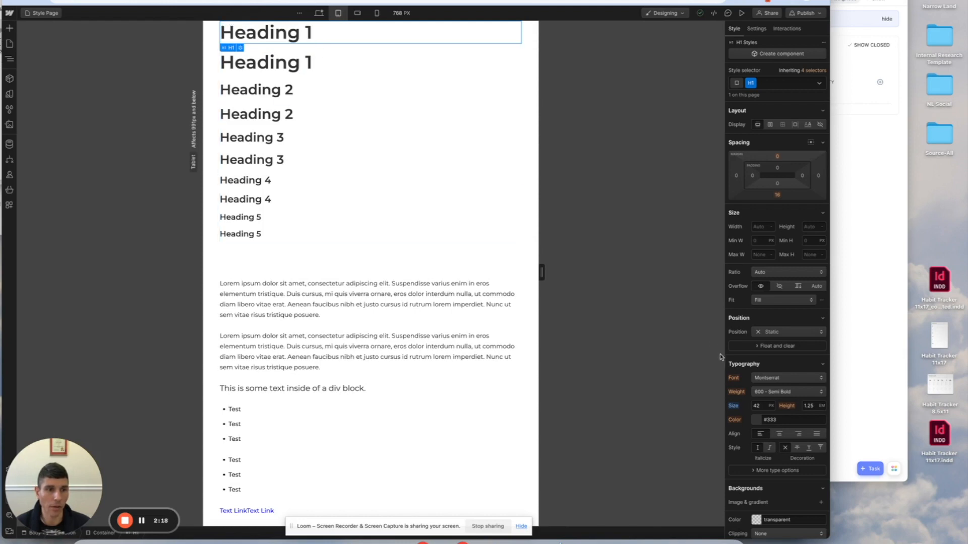
pyautogui.click(356, 14)
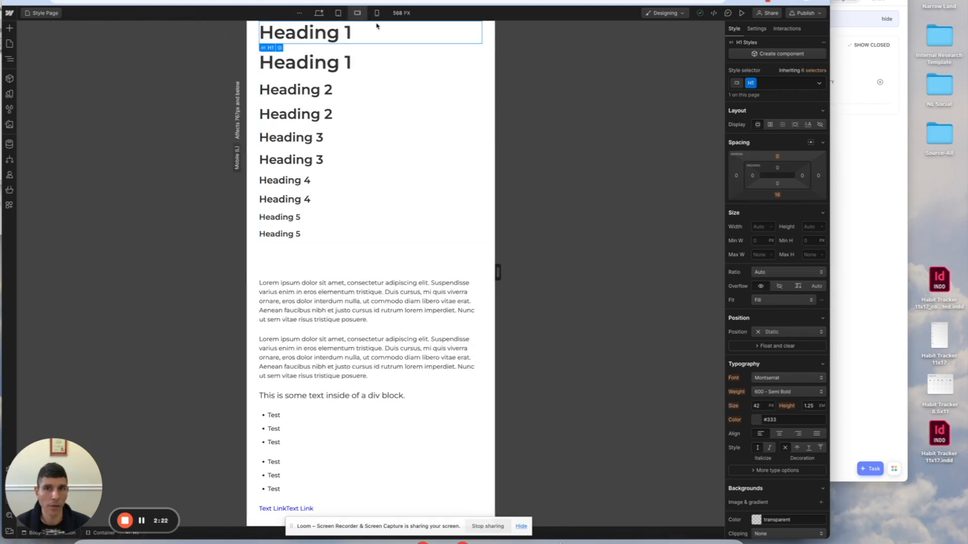
pyautogui.click(377, 14)
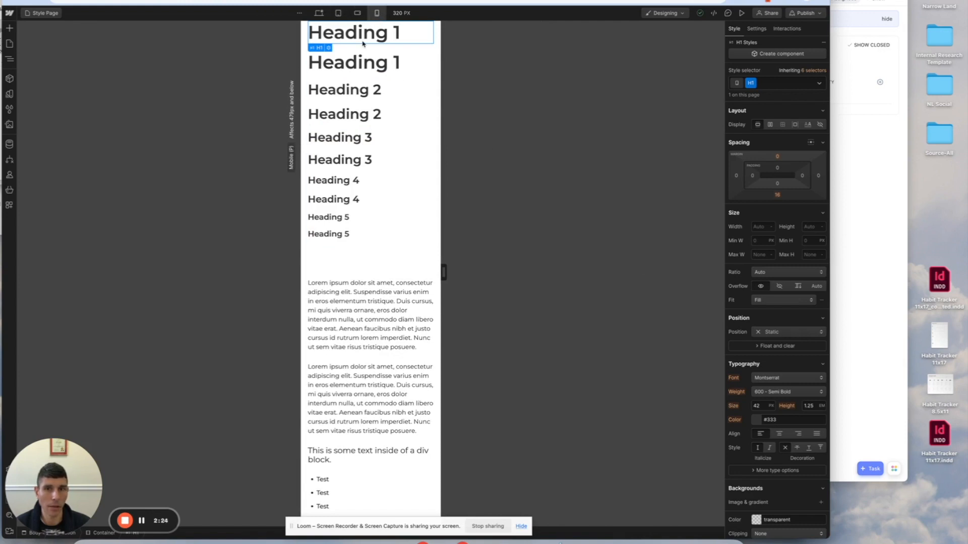
pyautogui.click(358, 14)
pyautogui.click(336, 15)
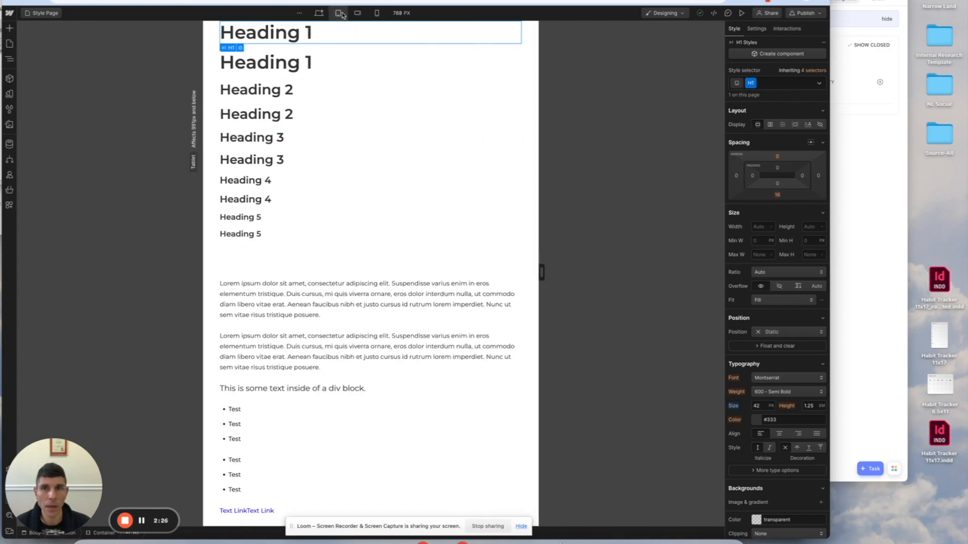
pyautogui.click(358, 13)
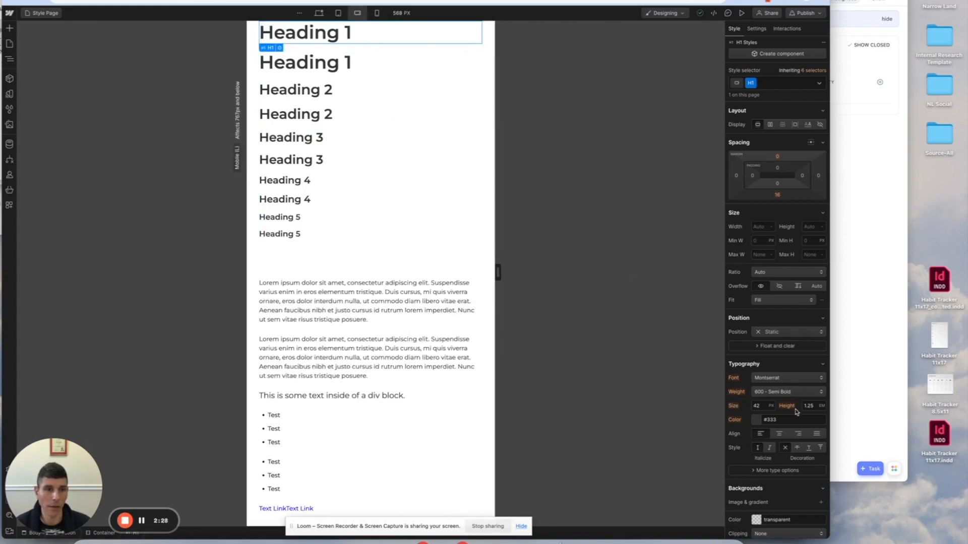
pyautogui.click(377, 14)
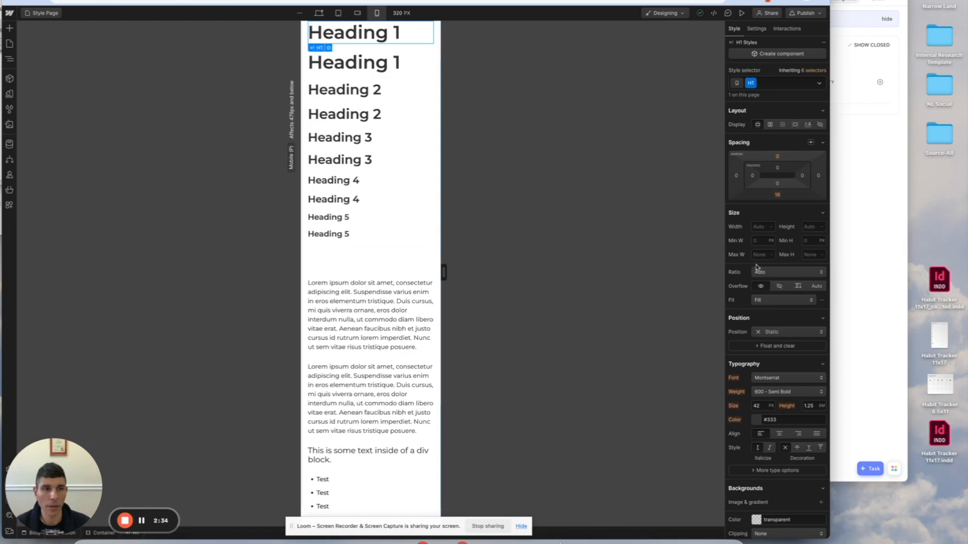
pyautogui.click(318, 13)
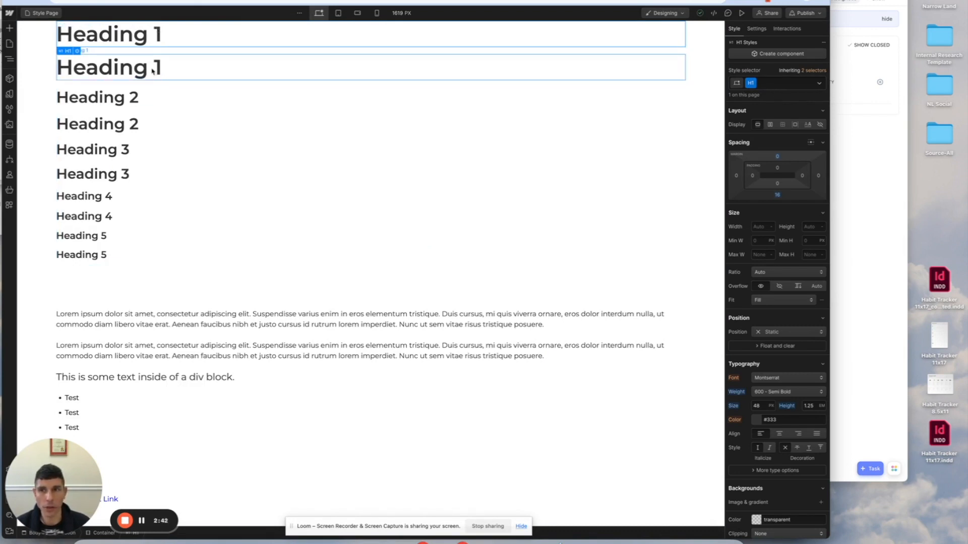
# Show the All H1 Headings tag styles for the second Heading 1
pyautogui.click(130, 69)
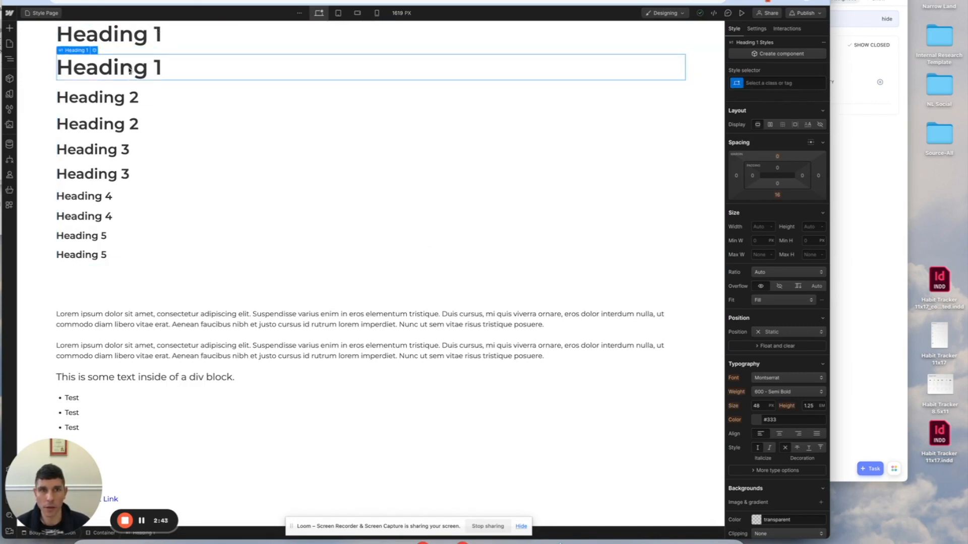
pyautogui.click(784, 83)
pyautogui.click(760, 133)
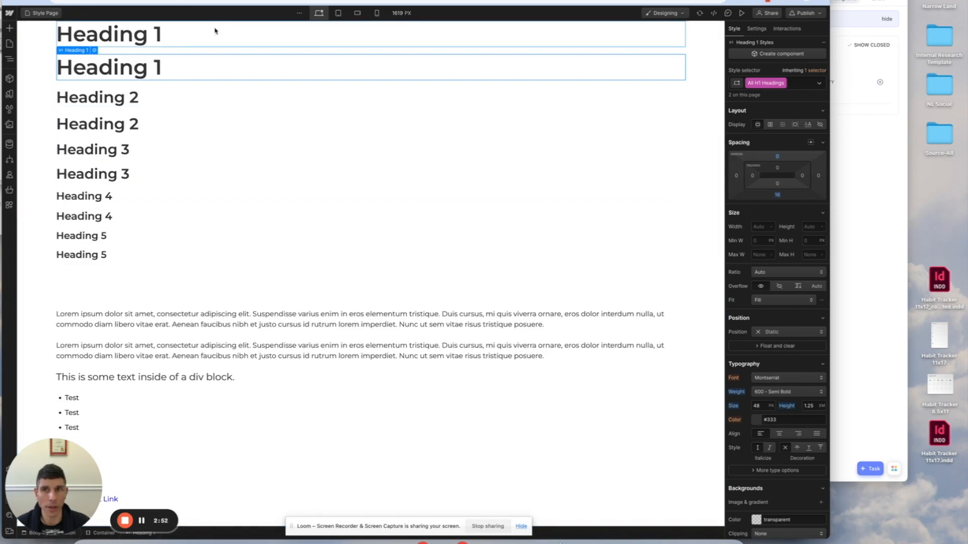
# Add a combo class named No Padding to the first Heading 1 and set its bottom margin to 0 px
pyautogui.click(200, 33)
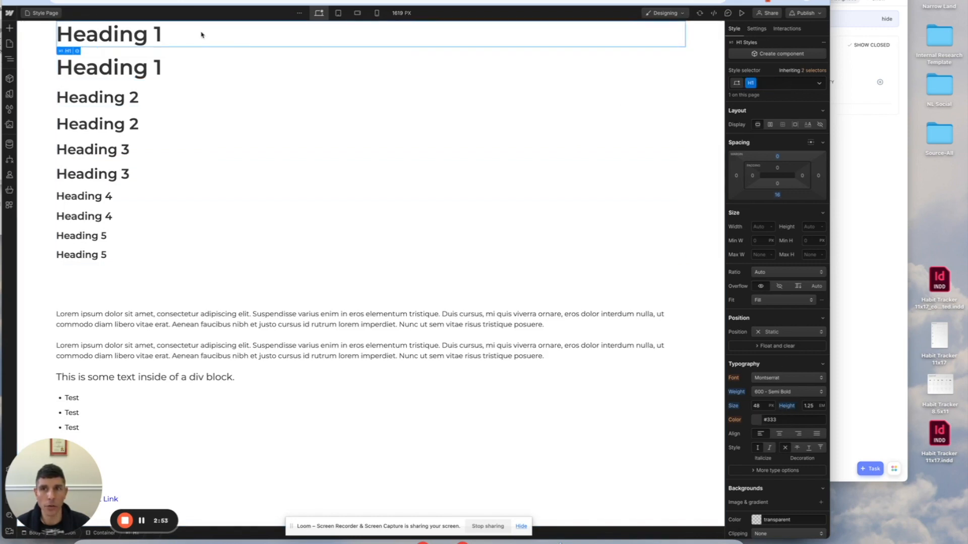
pyautogui.click(778, 83)
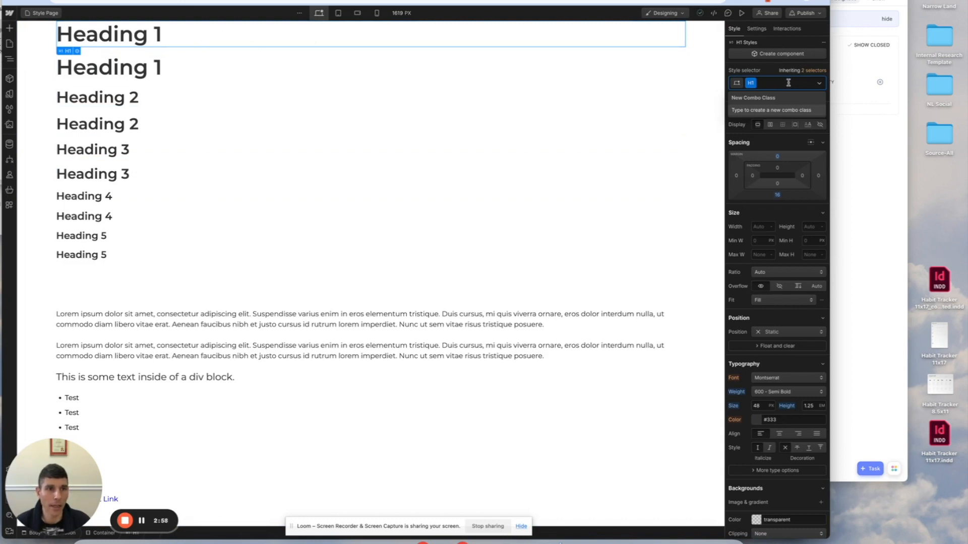
pyautogui.write('Nop')
pyautogui.press('BackSpace')
pyautogui.write('P')
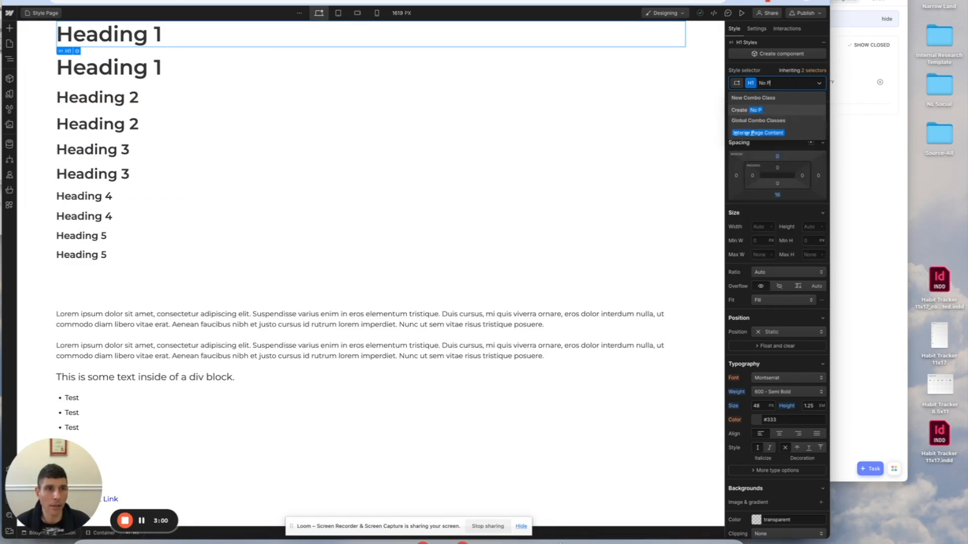
pyautogui.write('adding')
pyautogui.press('Return')
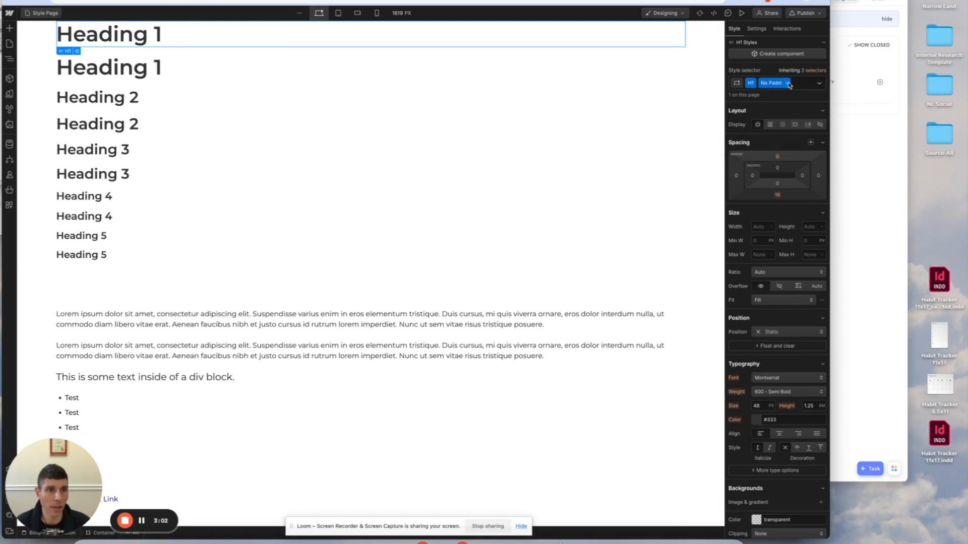
pyautogui.click(778, 196)
pyautogui.click(763, 224)
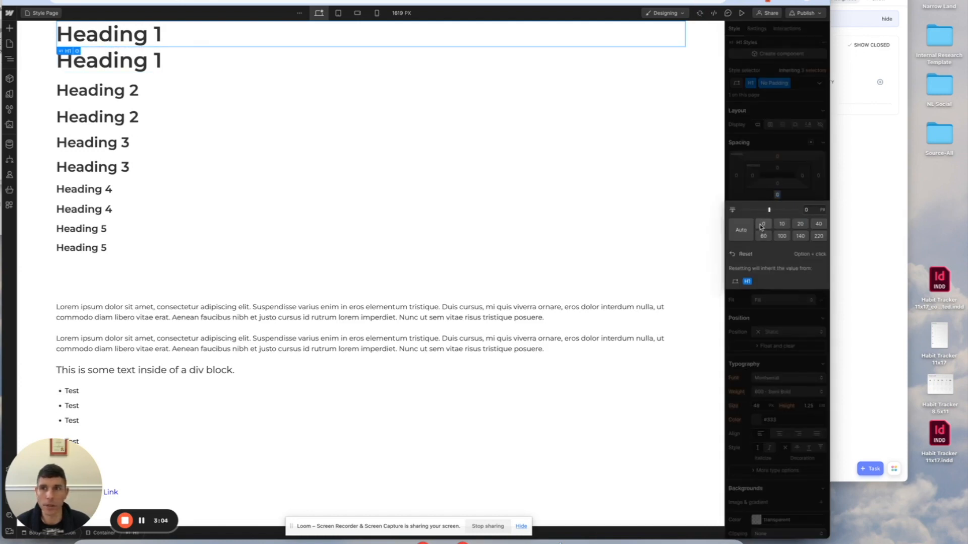
# Replace the No Padding combo class on the first Heading 1 with a new one named Intro, with a 40 px bottom margin
pyautogui.click(803, 89)
pyautogui.click(801, 84)
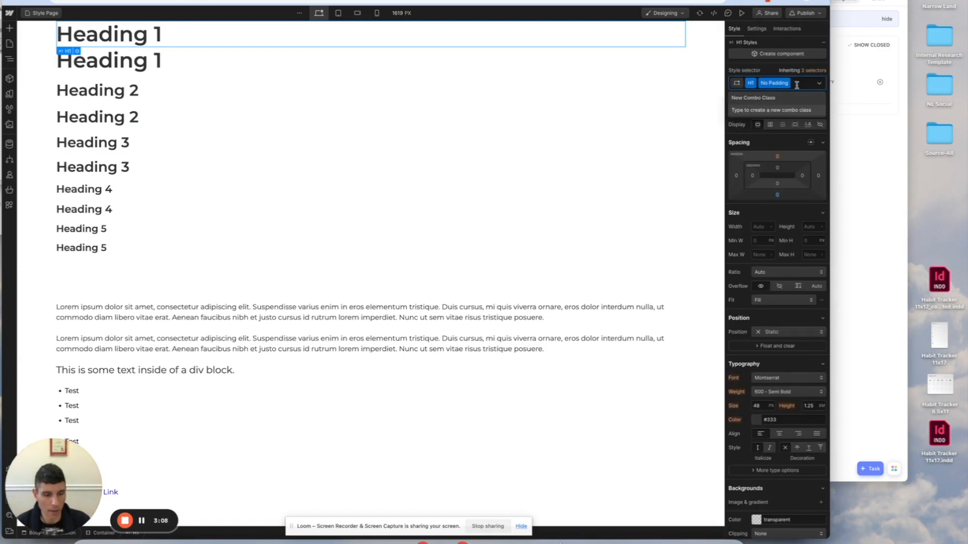
pyautogui.press('BackSpace')
pyautogui.write('Intro')
pyautogui.press('Return')
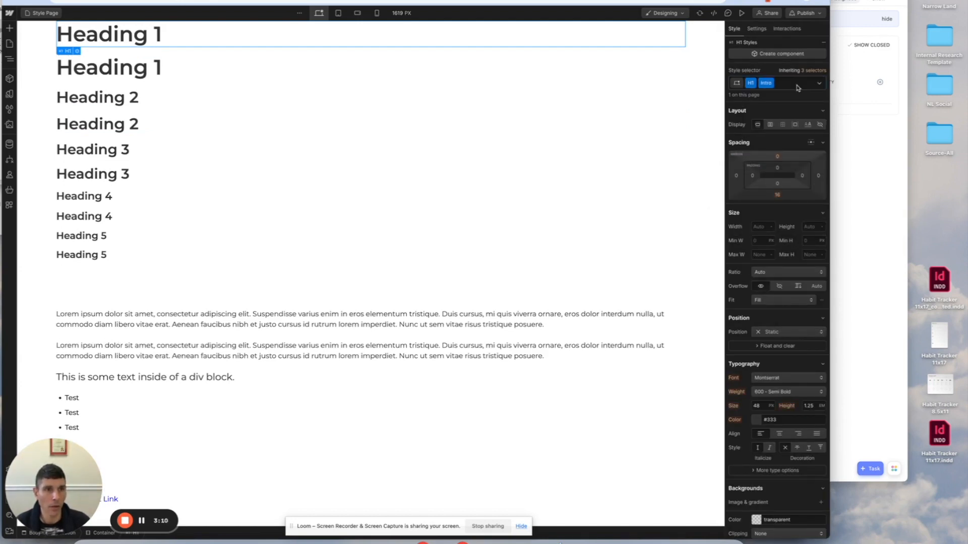
pyautogui.click(778, 195)
pyautogui.click(818, 223)
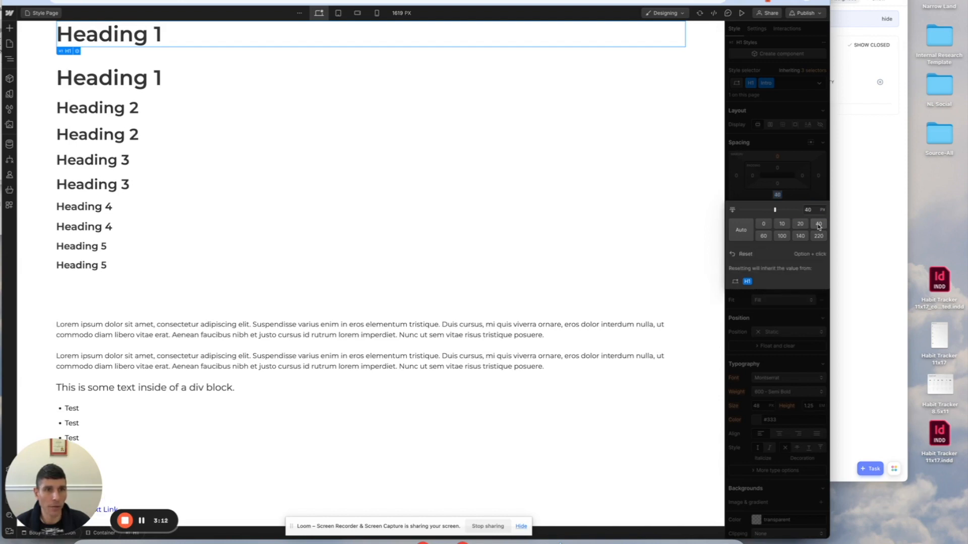
# Remove the Intro combo class from the first Heading 1
pyautogui.click(793, 88)
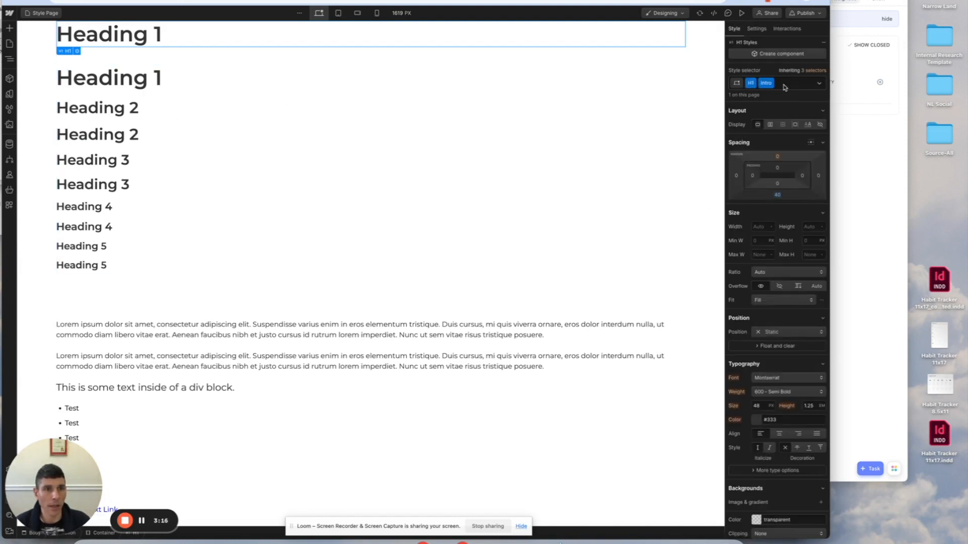
pyautogui.click(791, 84)
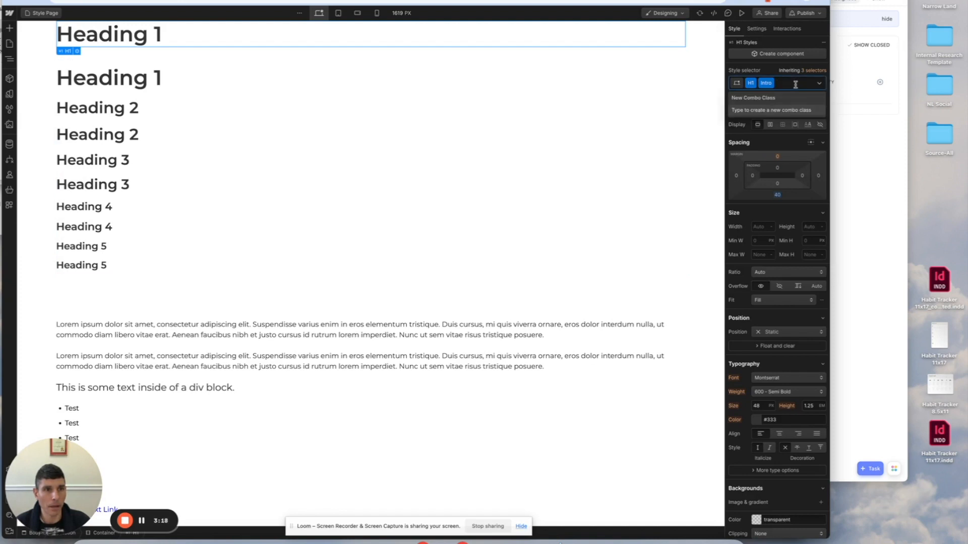
pyautogui.press('BackSpace')
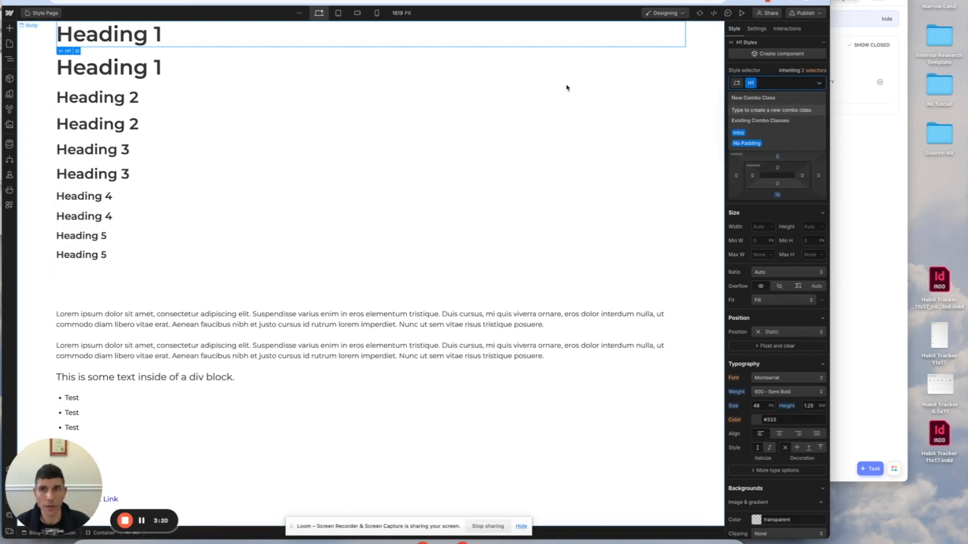
# Show the All H1 Headings tag on the second Heading 1 again, and clear it from the style selector
pyautogui.click(167, 69)
pyautogui.click(763, 83)
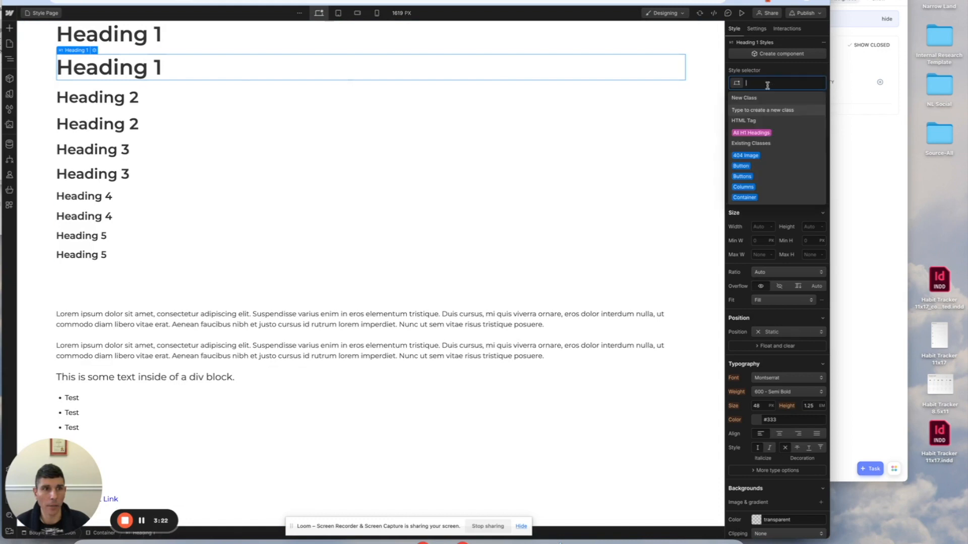
pyautogui.click(758, 133)
pyautogui.press('BackSpace')
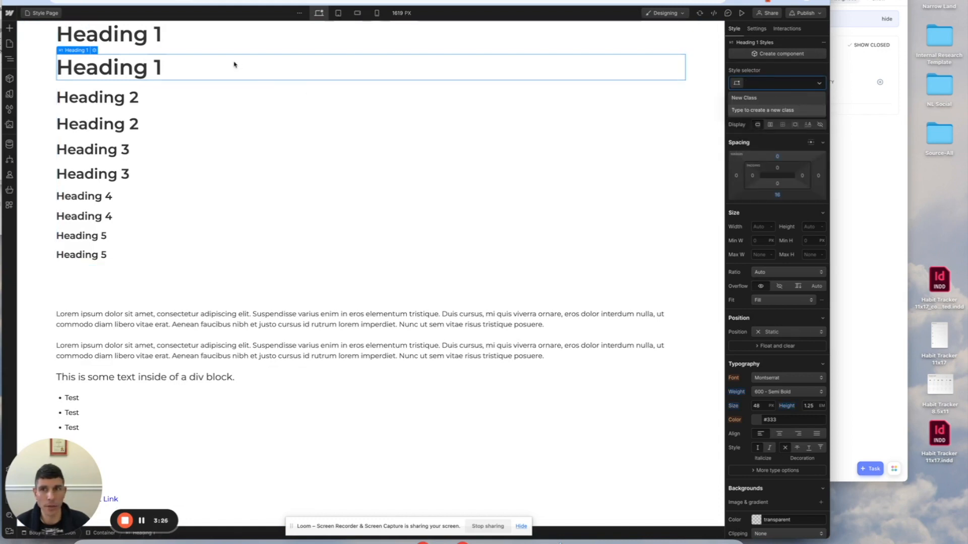
# Inspect the class styles of the first Heading 1 and the first Heading 2
pyautogui.click(180, 32)
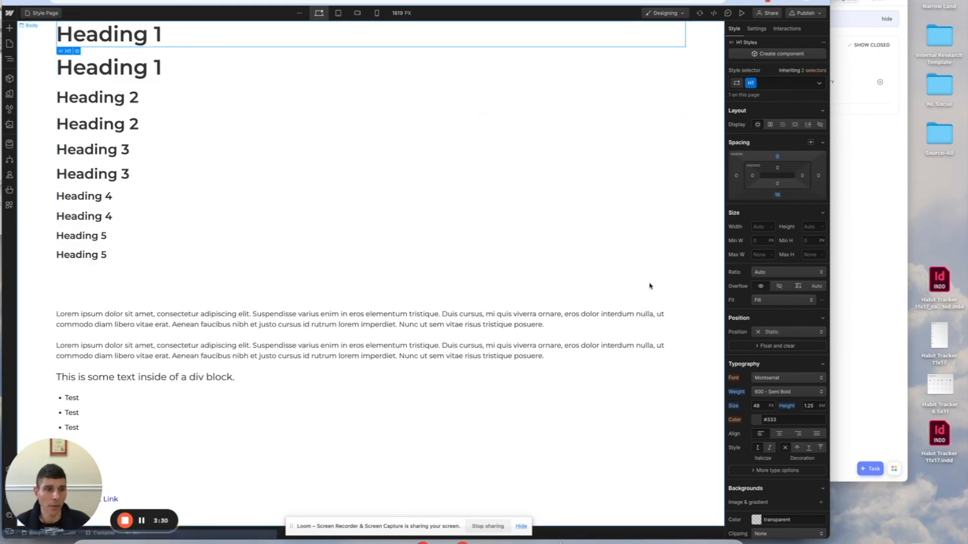
pyautogui.click(135, 101)
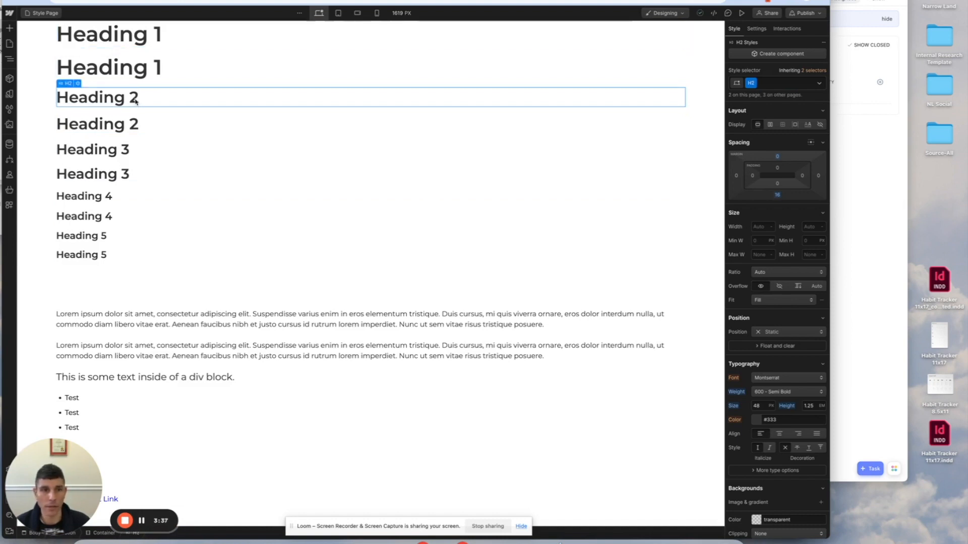
# Inspect the styles of the first Heading 3, Heading 4 and Heading 5, and of the Container around the headings
pyautogui.click(135, 152)
pyautogui.click(126, 197)
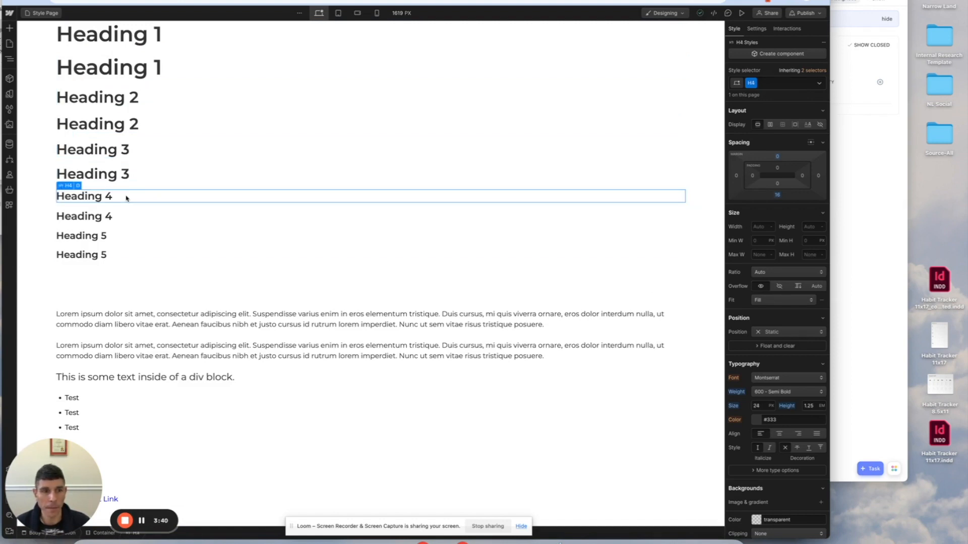
pyautogui.click(111, 238)
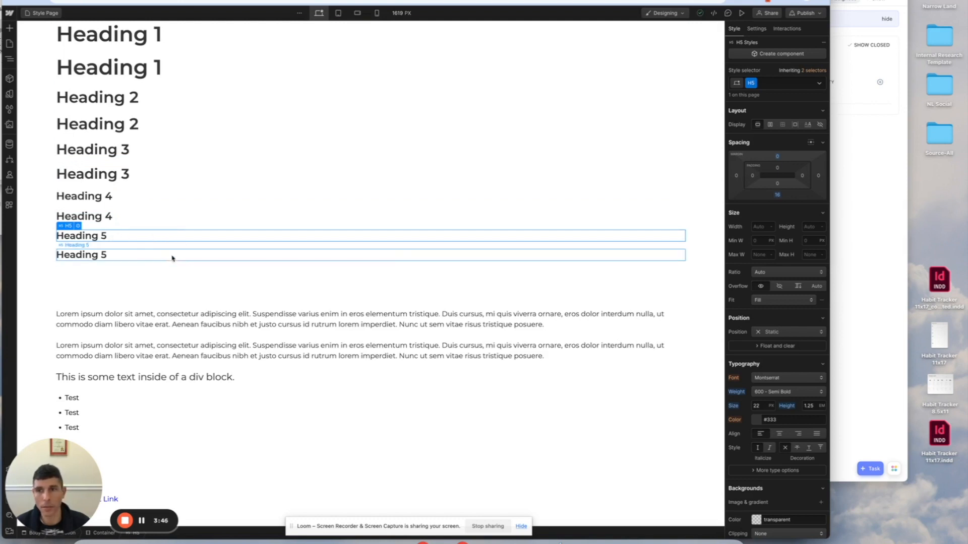
pyautogui.click(182, 209)
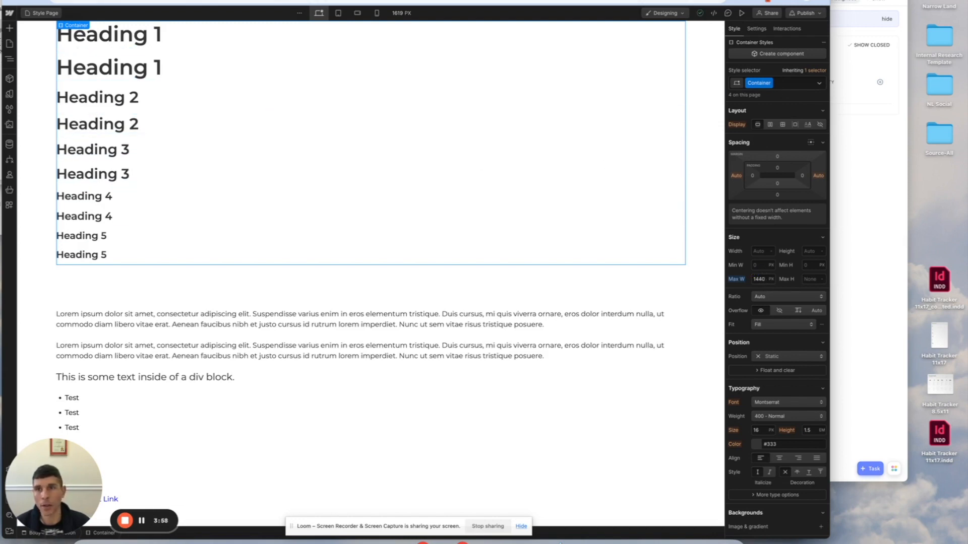
# Widen the browser window until the desktop canvas is 1684 px wide
pyautogui.hotkey('ctrl', 'Tab')
pyautogui.moveTo(830, 187); pyautogui.dragTo(873, 149)
pyautogui.hotkey('ctrl', 'Tab')
pyautogui.click(332, 0)
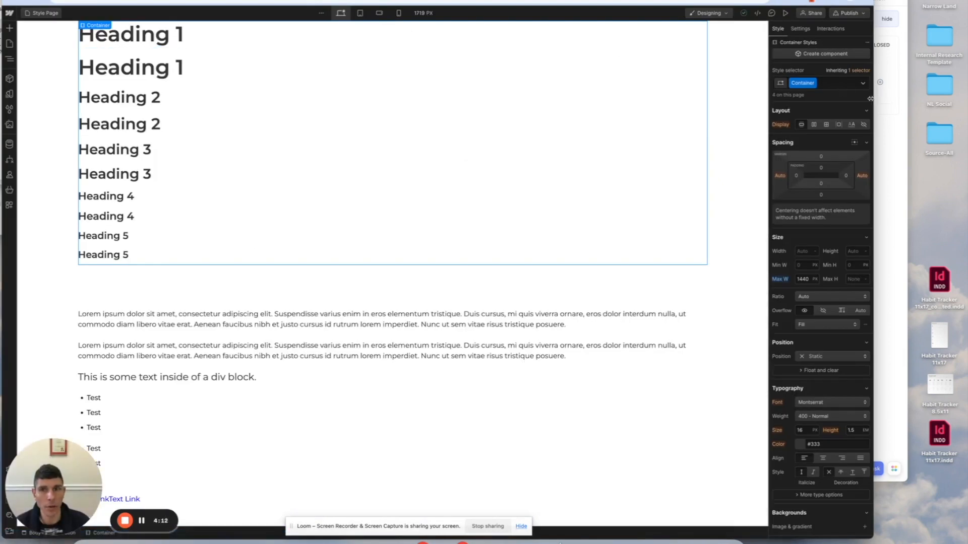
pyautogui.moveTo(870, 98); pyautogui.dragTo(855, 100)
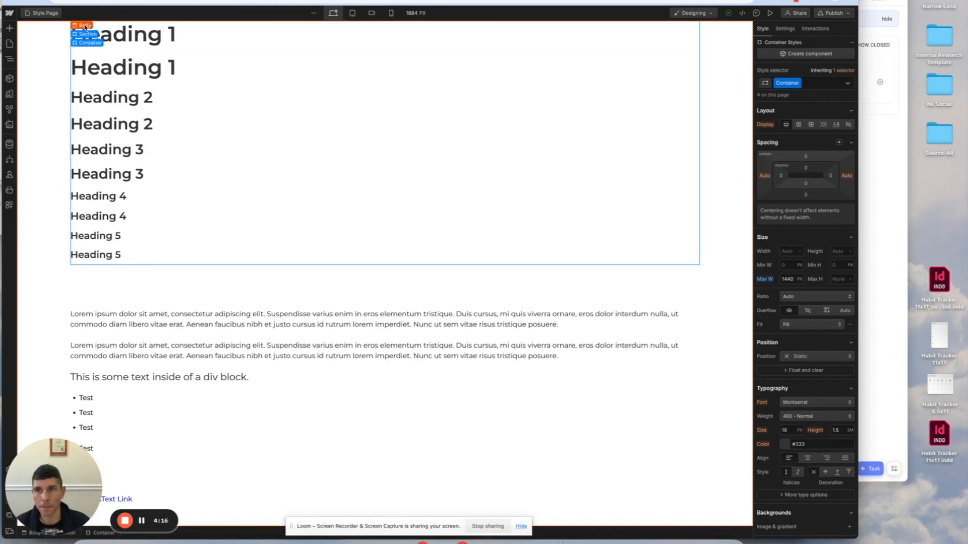
# Select the Section around the headings and compare its spacing at the desktop, tablet and mobile breakpoints
pyautogui.click(75, 25)
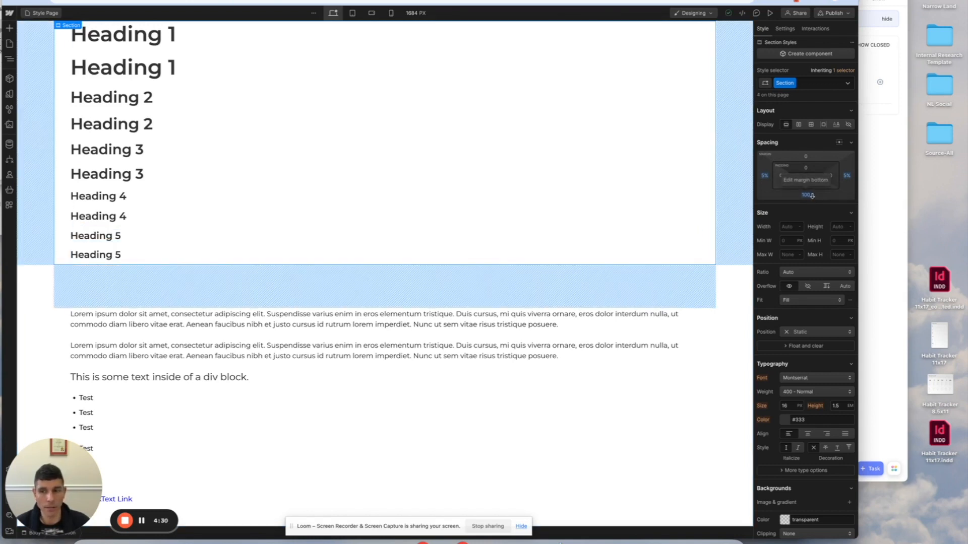
pyautogui.click(352, 16)
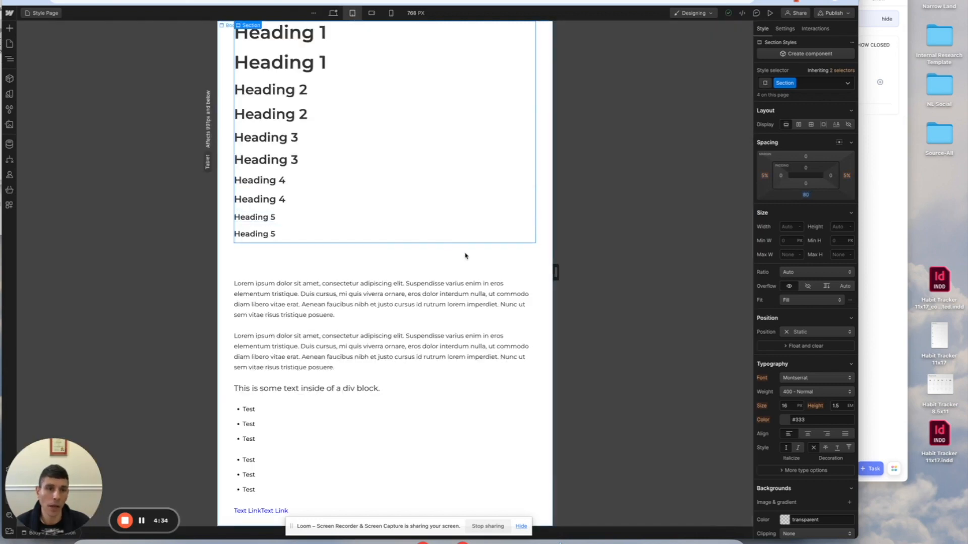
pyautogui.click(371, 12)
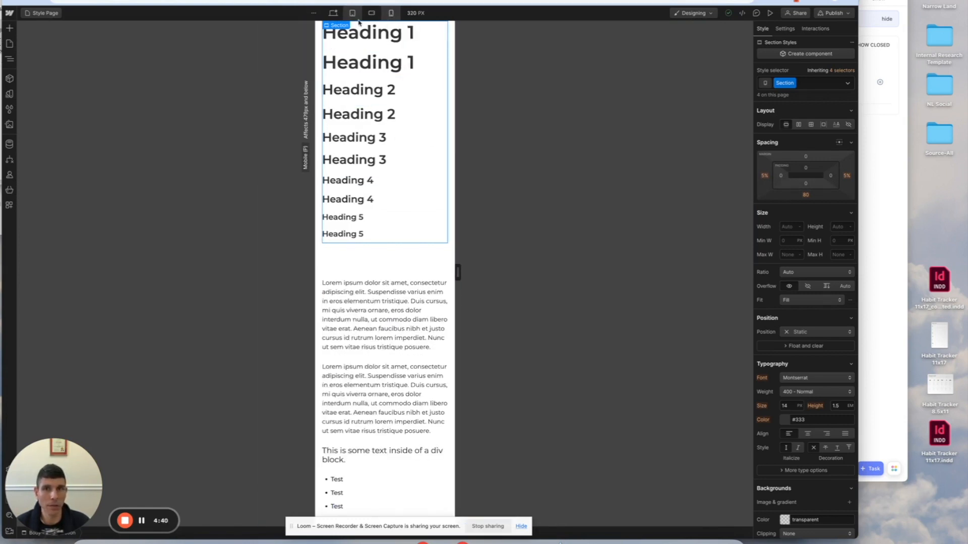
pyautogui.click(333, 12)
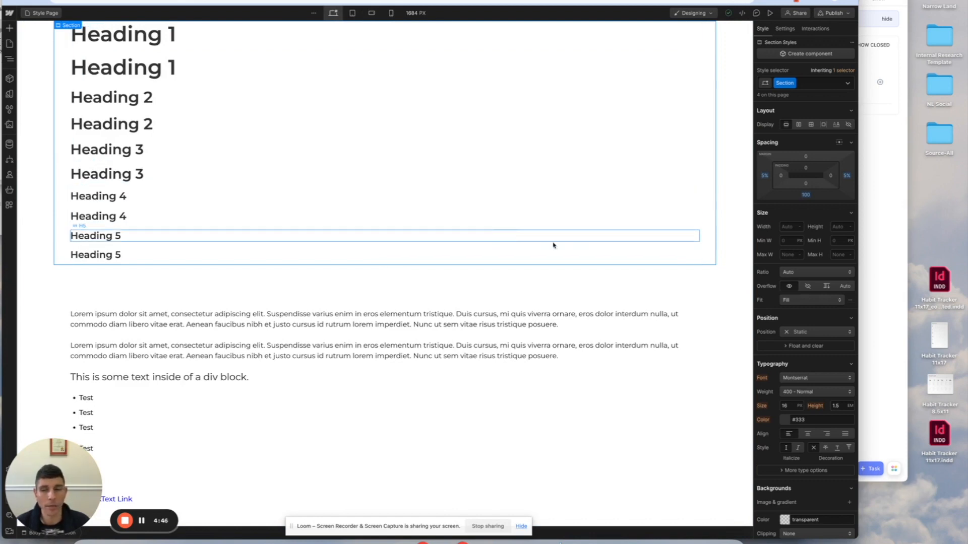
pyautogui.click(353, 13)
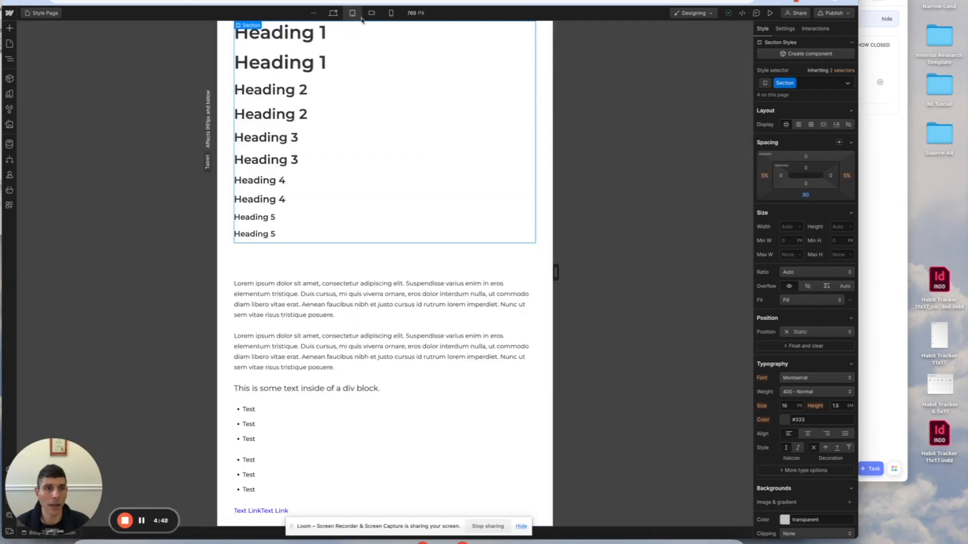
pyautogui.click(333, 13)
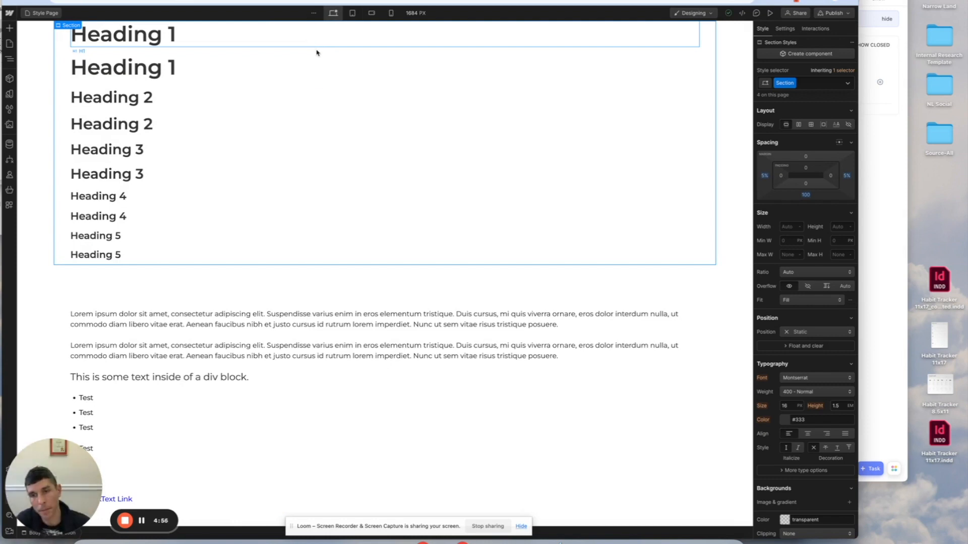
# Inspect the Paragraph class styles of the first lorem ipsum paragraph below the headings
pyautogui.scroll(-2, 355, 282)
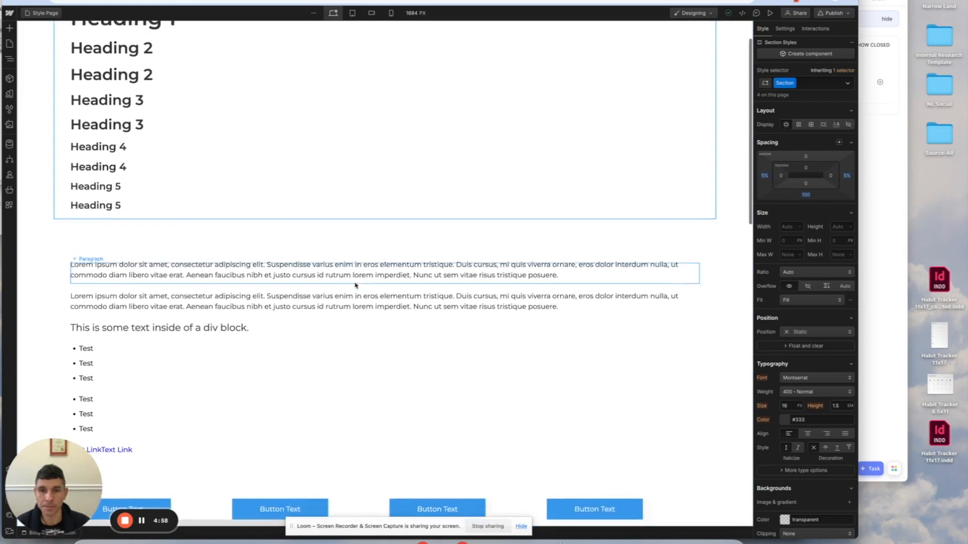
pyautogui.scroll(1, 162, 162)
pyautogui.scroll(1, 112, 157)
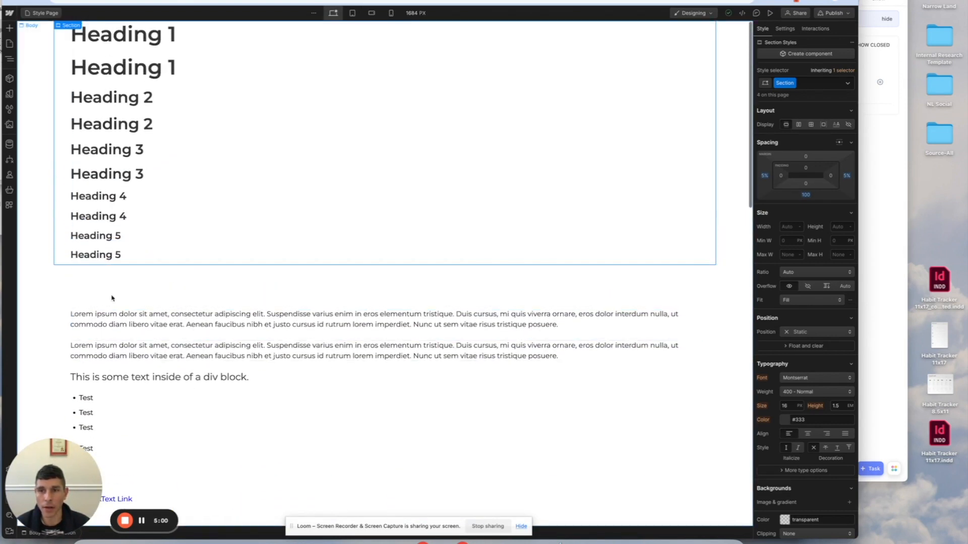
pyautogui.click(157, 326)
pyautogui.click(163, 324)
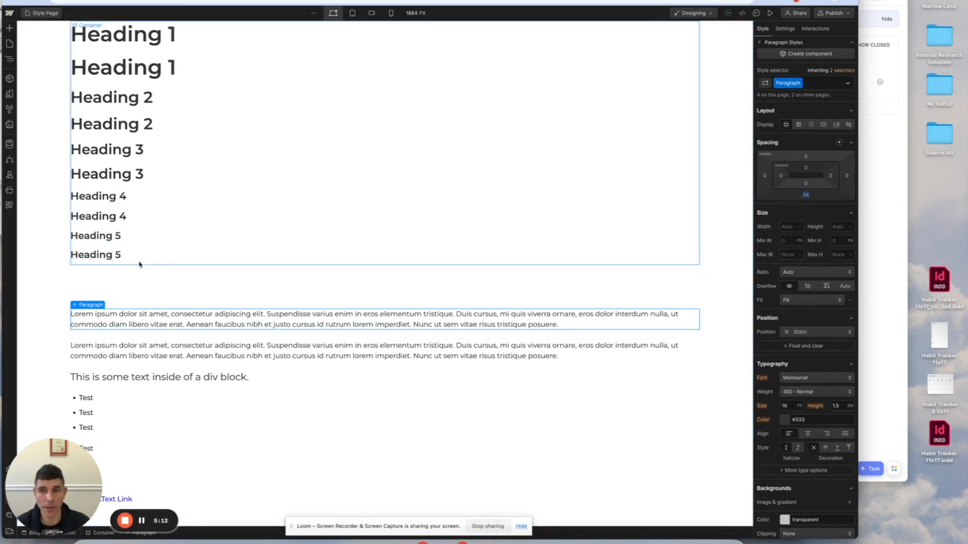
pyautogui.scroll(-2, 158, 251)
pyautogui.scroll(-4, 158, 251)
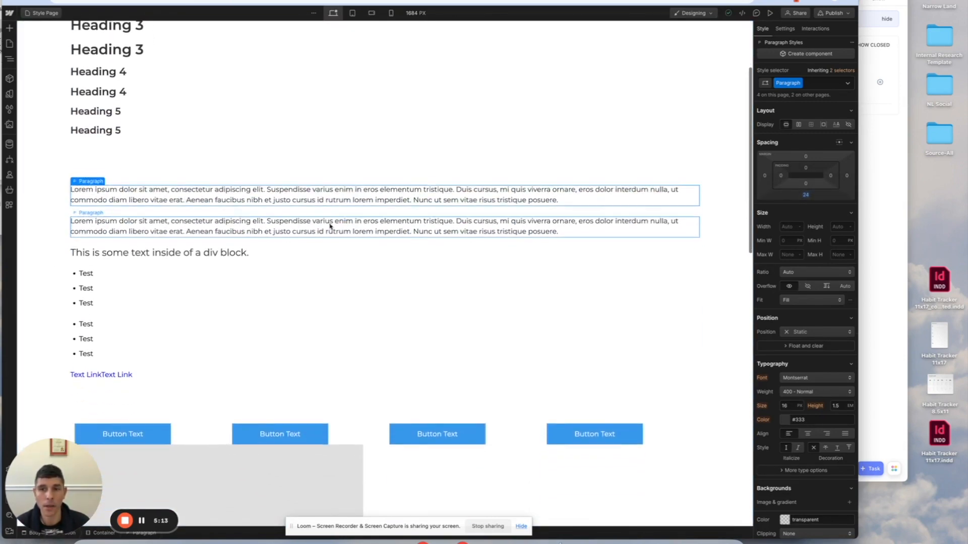
# Add the existing Last combo class to the first lorem ipsum paragraph
pyautogui.click(367, 218)
pyautogui.click(382, 191)
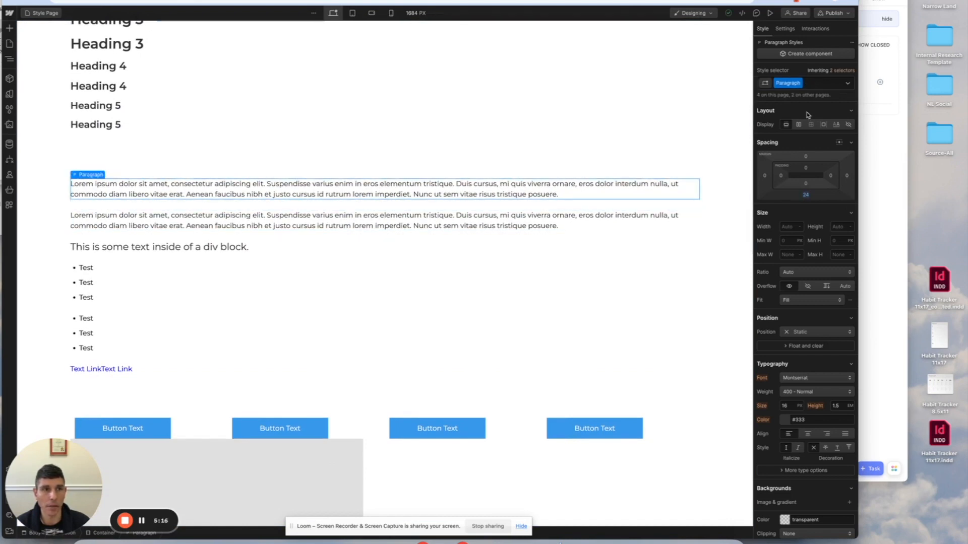
pyautogui.click(819, 83)
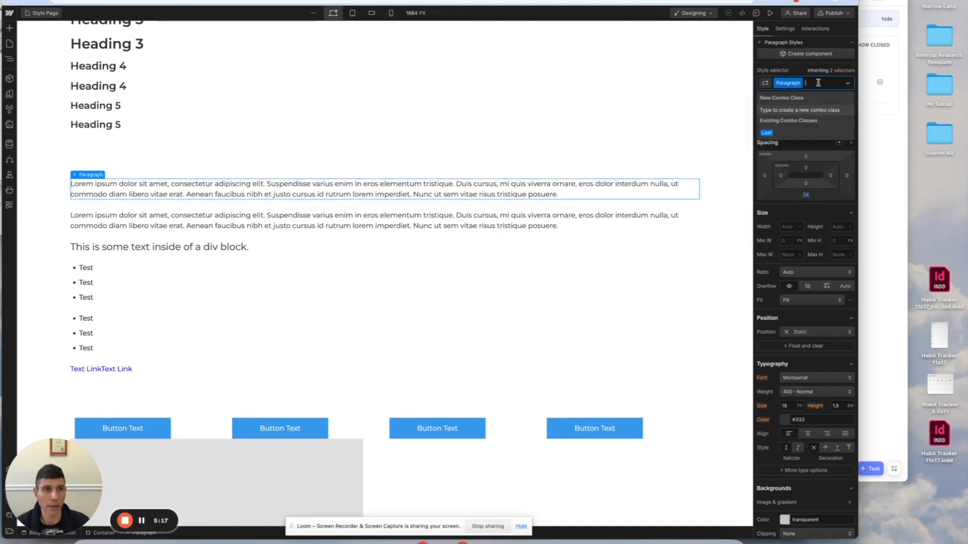
pyautogui.click(779, 134)
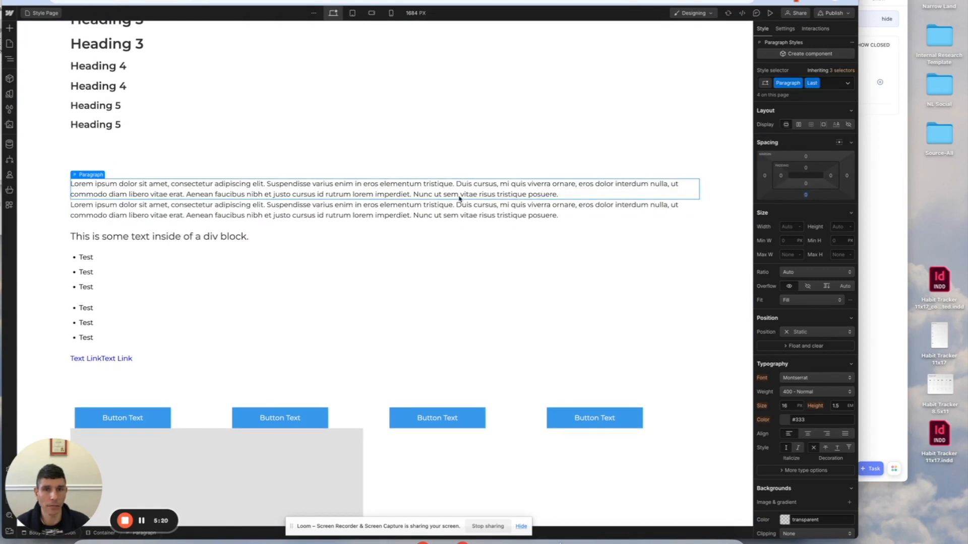
# Remove the Last combo class from the first lorem ipsum paragraph
pyautogui.click(828, 85)
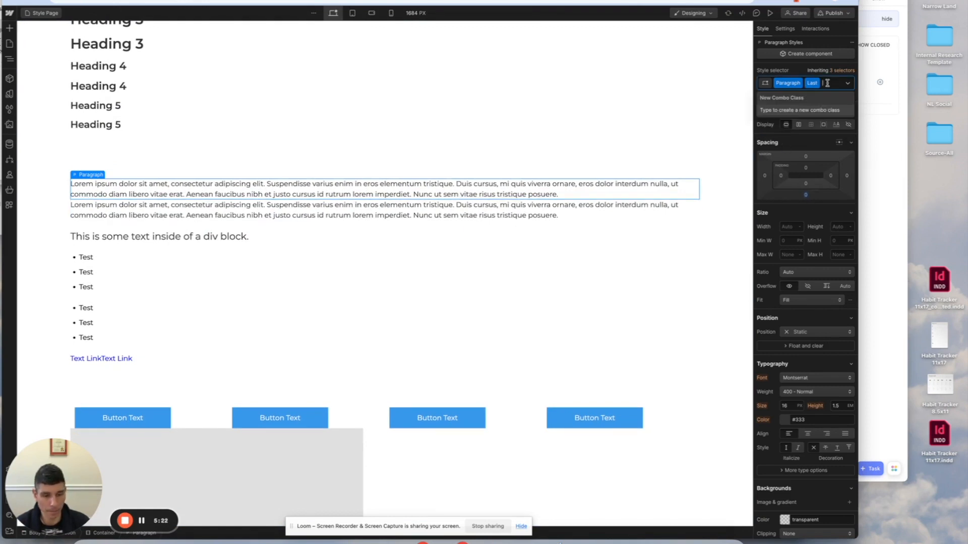
pyautogui.press('BackSpace')
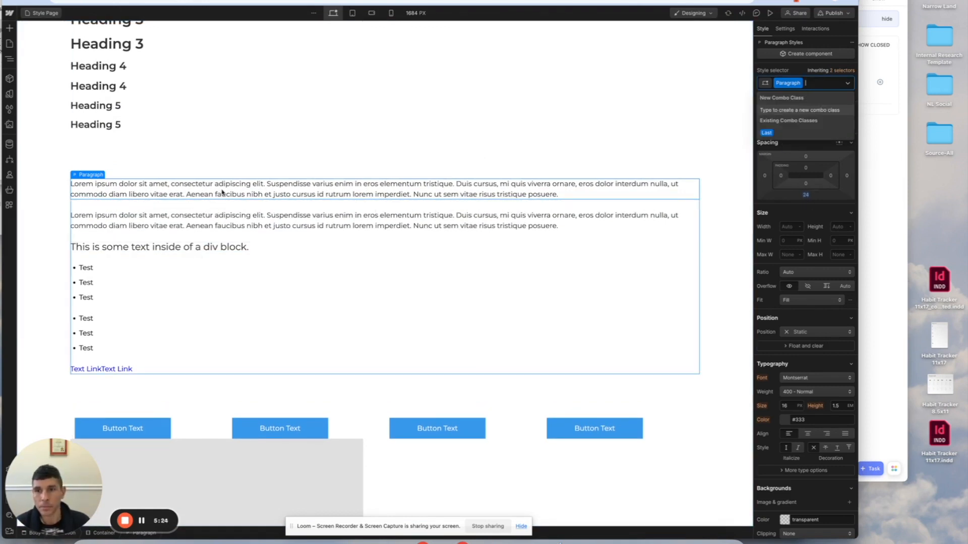
# Inspect the Emphasis Text class of the div block text at the desktop and tablet breakpoints, and return to desktop
pyautogui.scroll(-3, 121, 155)
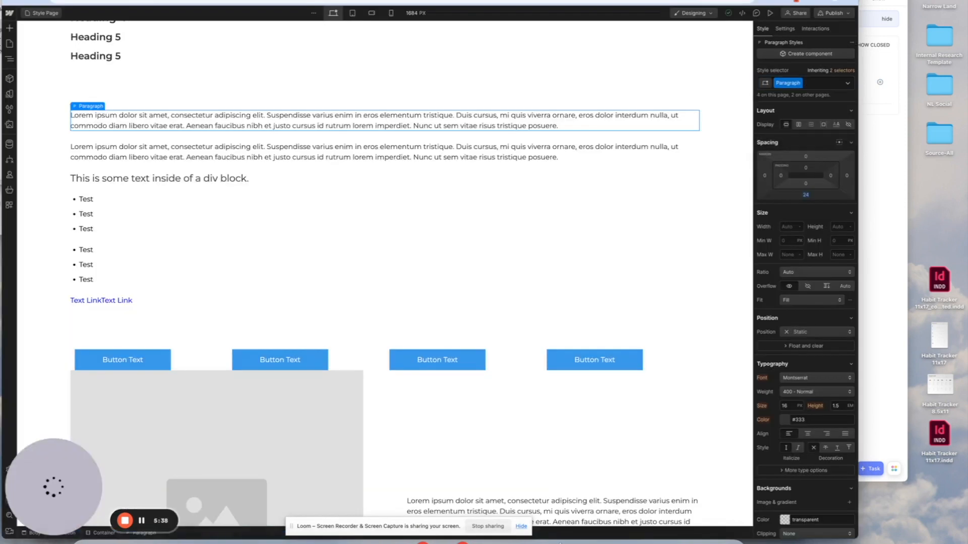
pyautogui.click(182, 178)
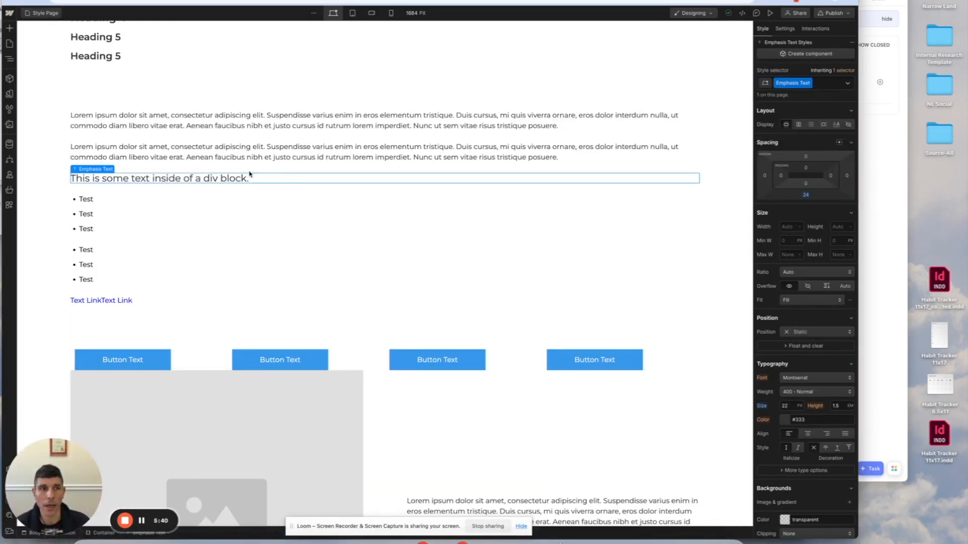
pyautogui.click(351, 16)
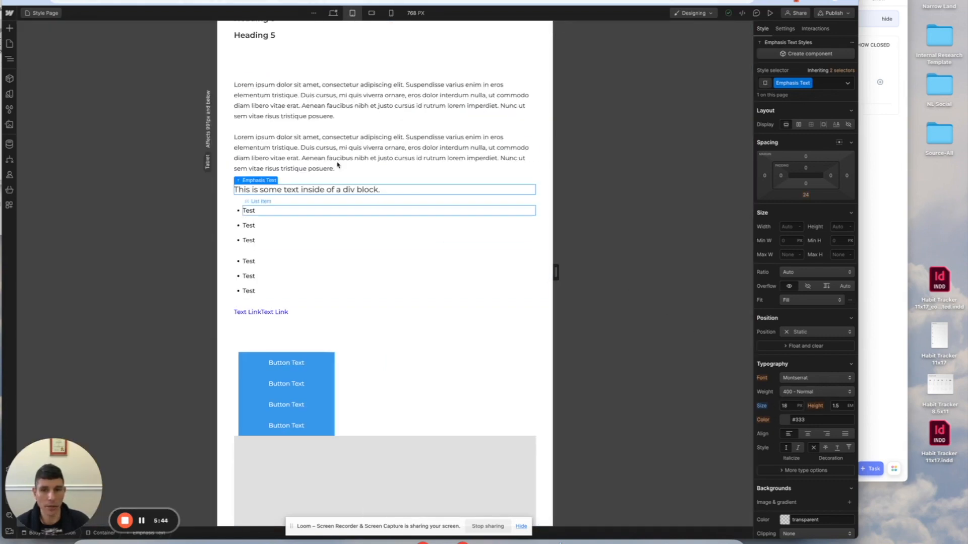
pyautogui.click(333, 14)
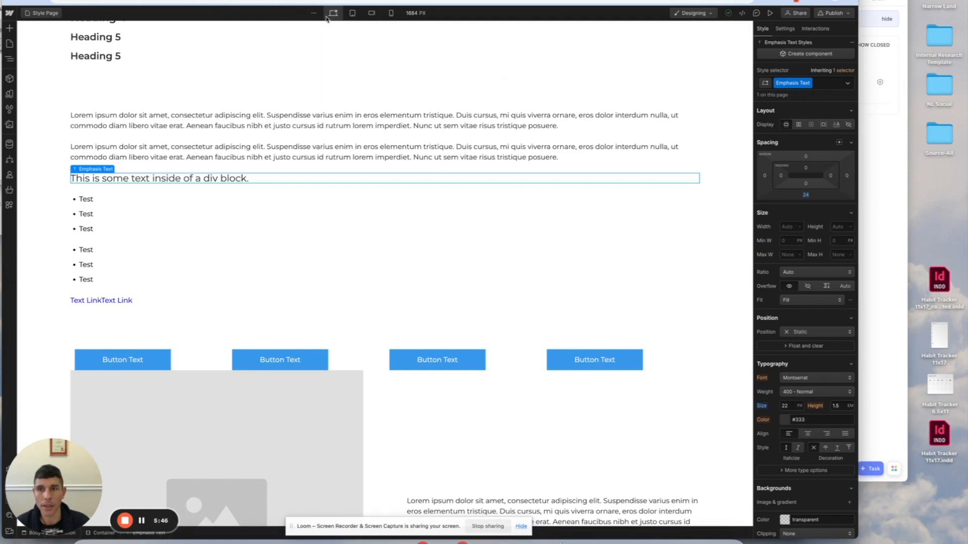
# Show the All Unordered Lists tag for the first list and the All List Items tag for its first item, without applying either
pyautogui.click(112, 224)
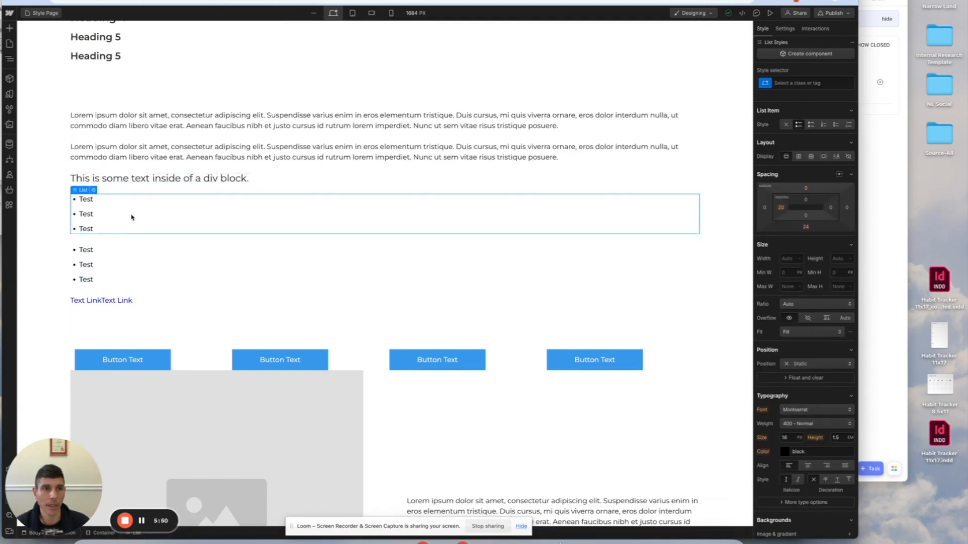
pyautogui.click(812, 82)
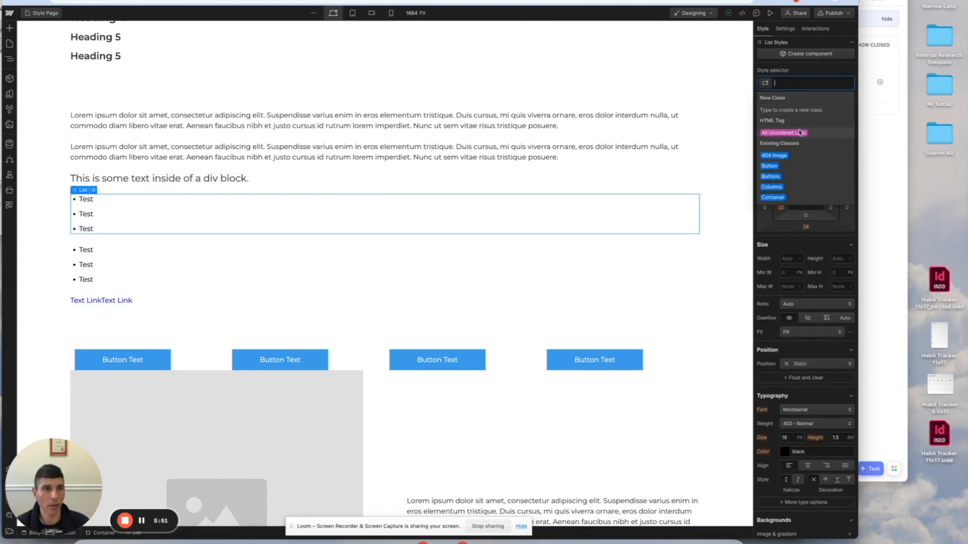
pyautogui.click(190, 204)
pyautogui.click(831, 82)
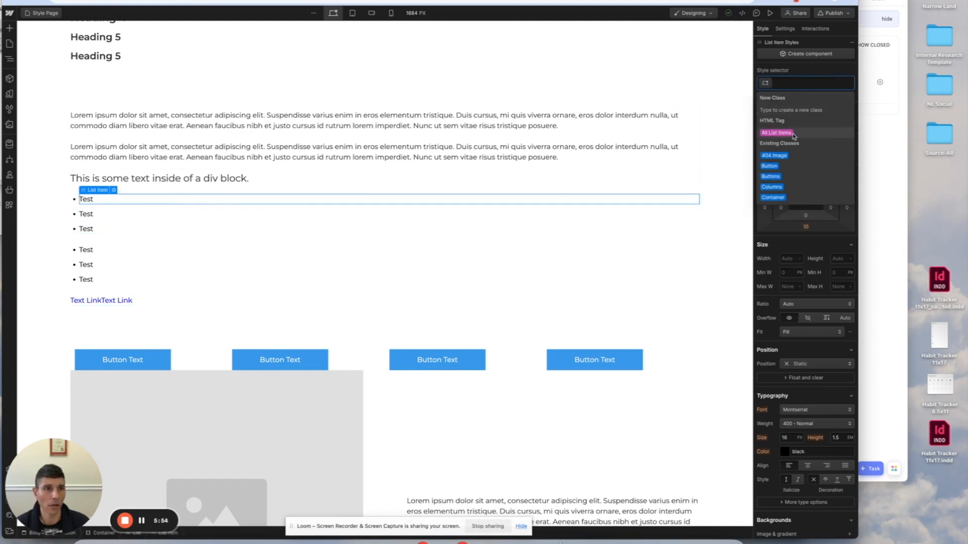
pyautogui.click(638, 214)
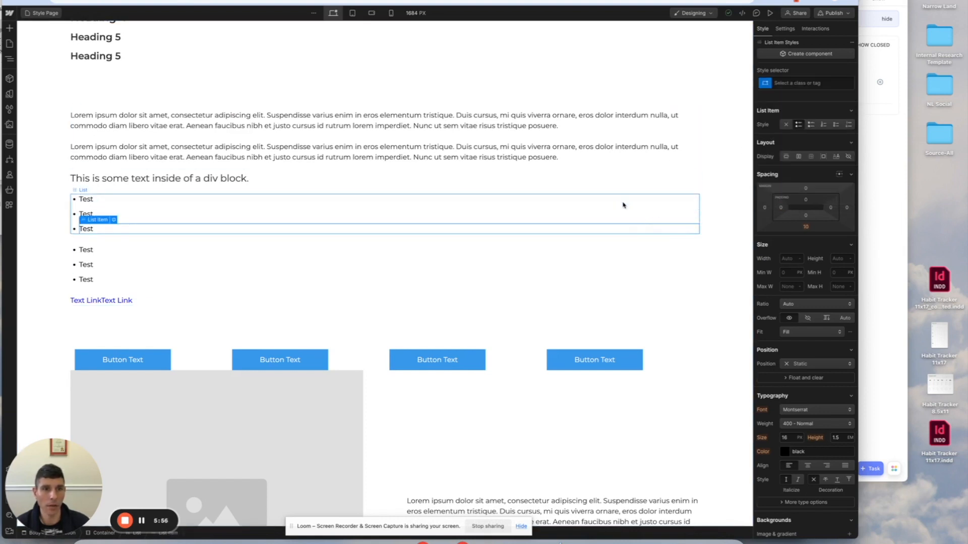
pyautogui.click(571, 203)
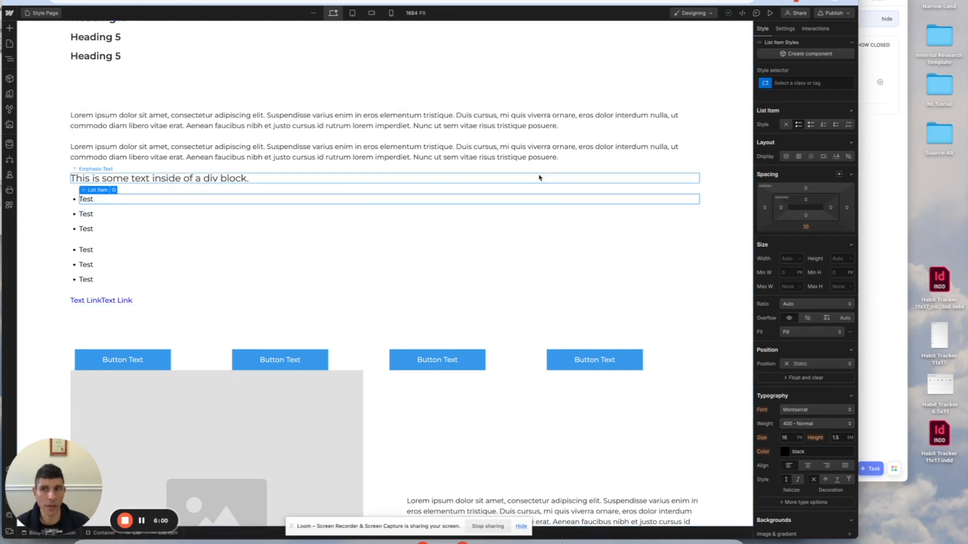
# Inspect the List class of the second list and the List Item class of its first item
pyautogui.click(172, 257)
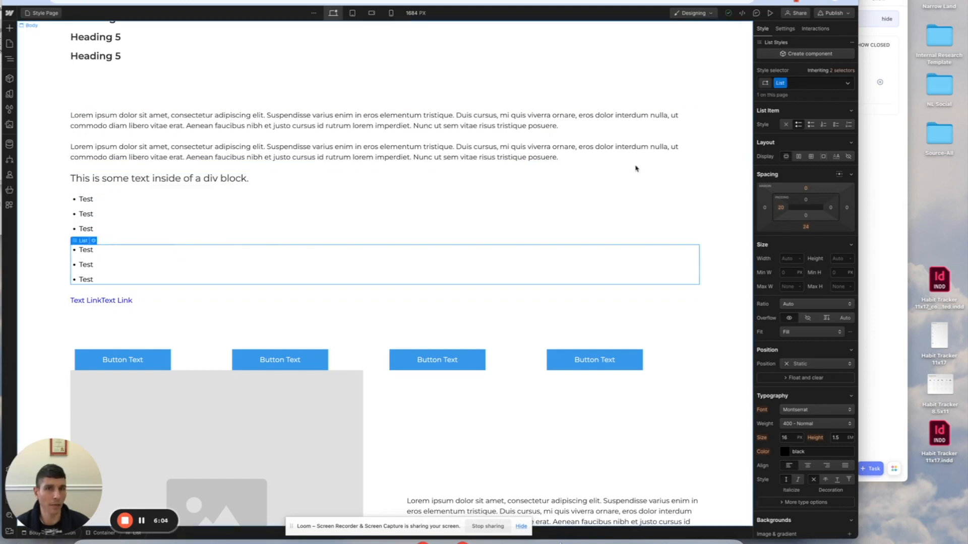
pyautogui.click(268, 253)
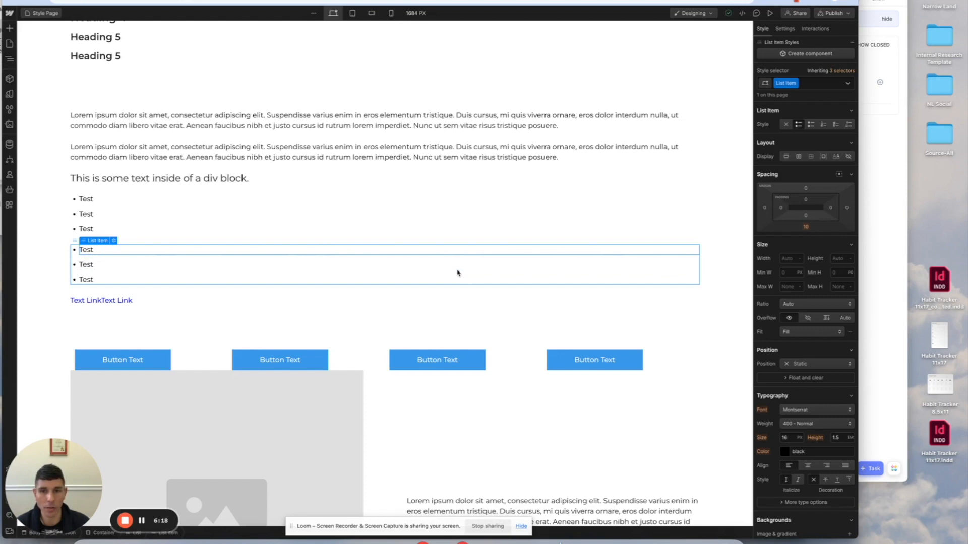
# Select the first Text Link below the lists and show the All Links tag among its style selector options
pyautogui.scroll(-3, 456, 272)
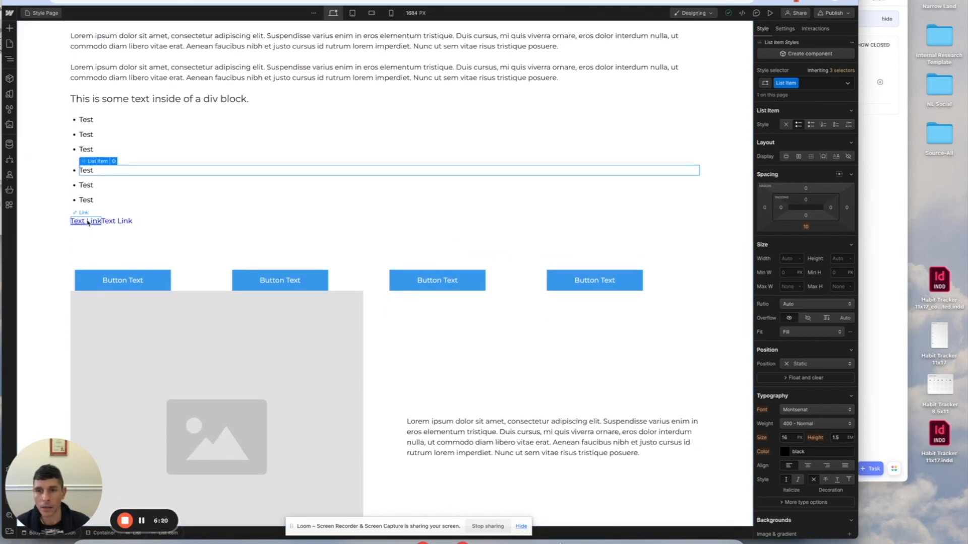
pyautogui.click(87, 222)
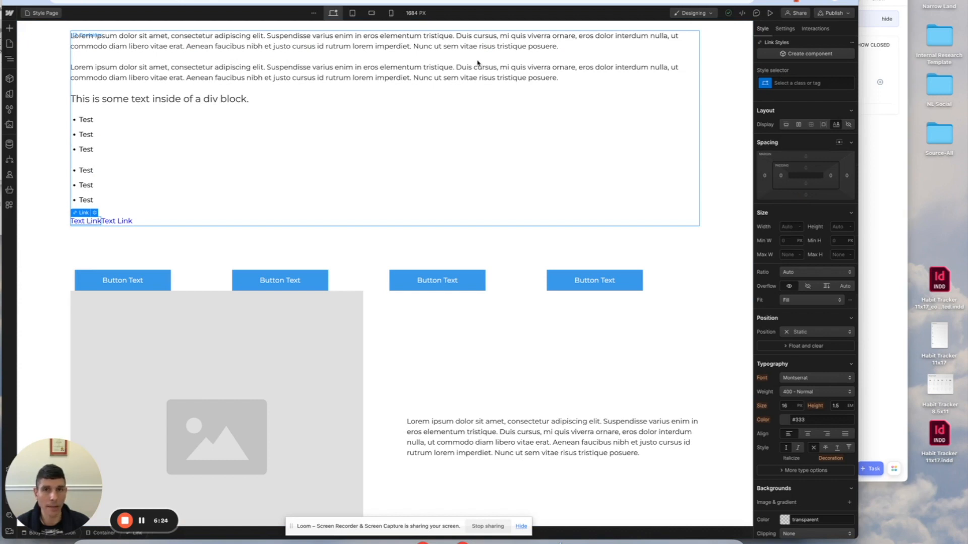
pyautogui.scroll(3, 96, 282)
pyautogui.scroll(-2, 97, 281)
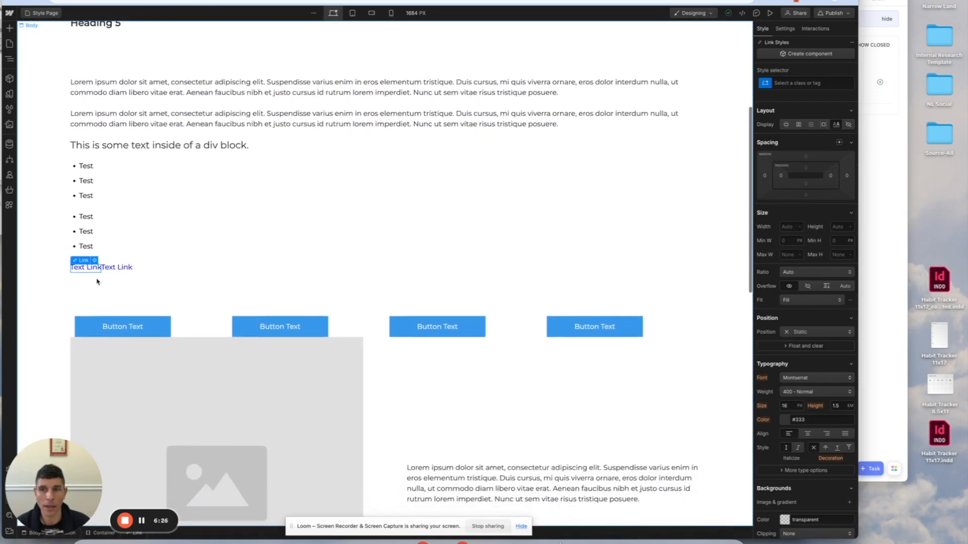
pyautogui.press('super+Return')
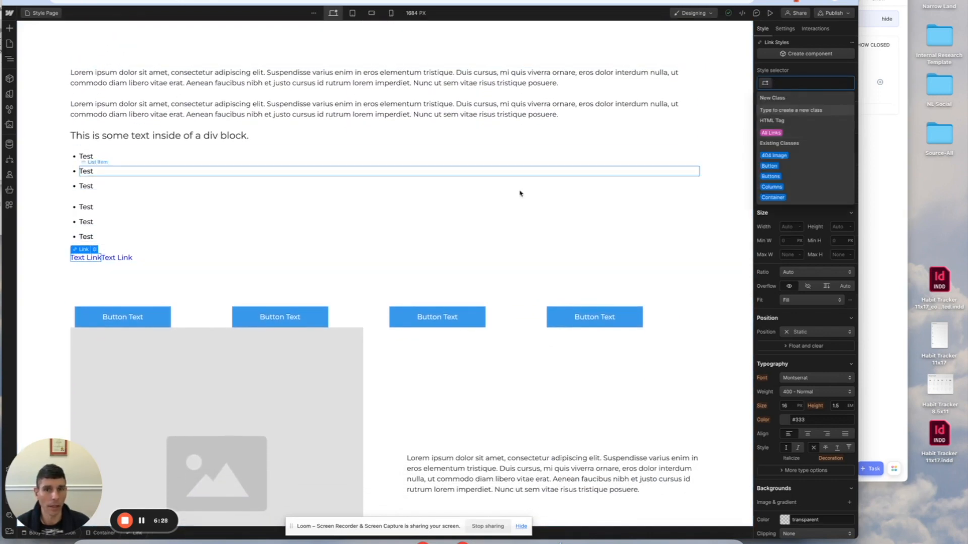
# Inspect the Link class of the second Text Link and the Columns and Equal classes of the image-and-text row
pyautogui.click(121, 257)
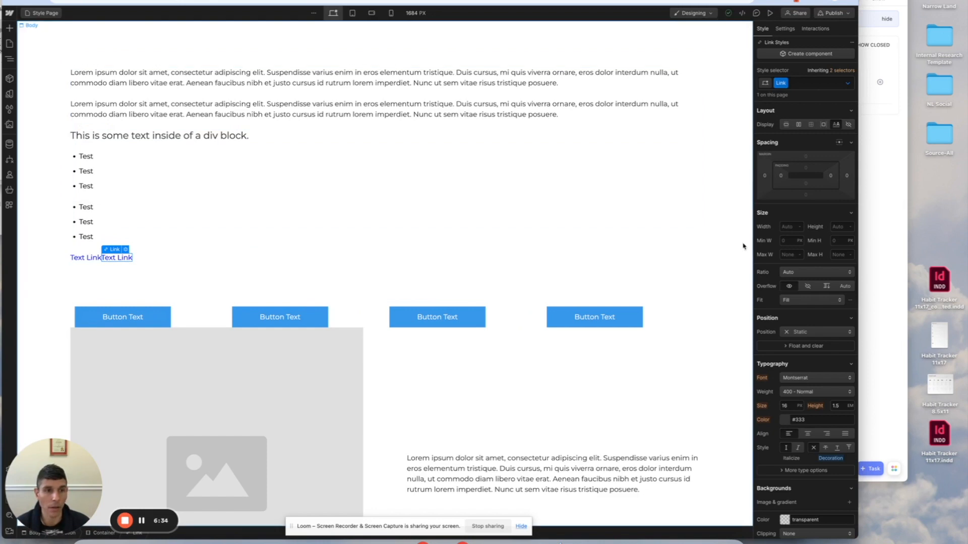
pyautogui.scroll(-2, 394, 269)
pyautogui.click(378, 297)
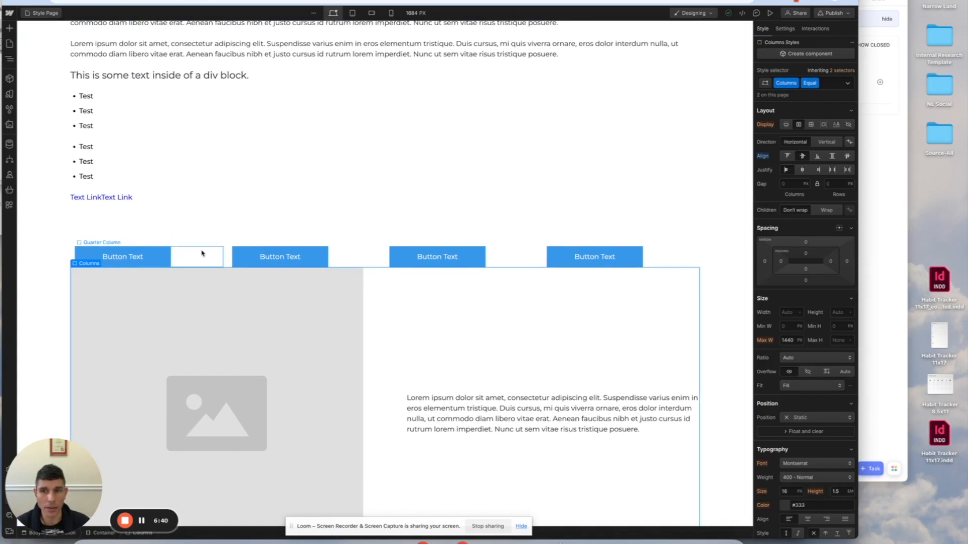
# Inspect the Button class of the first button and show its existing combo classes, without applying any
pyautogui.scroll(-2, 345, 222)
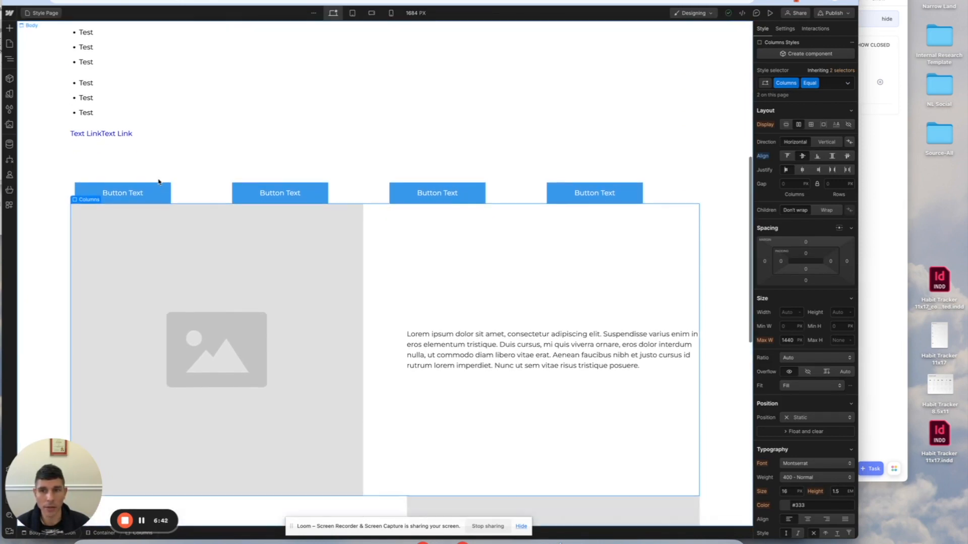
pyautogui.click(164, 191)
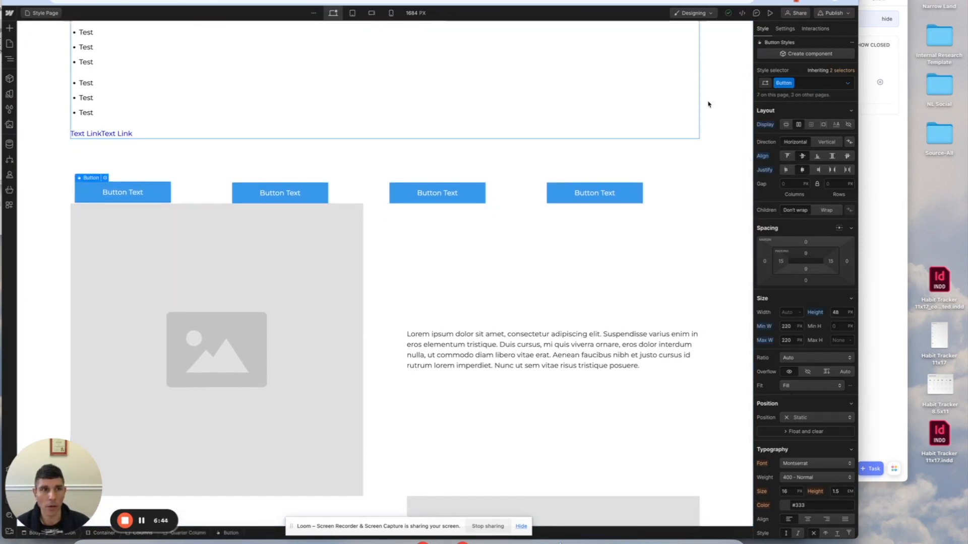
pyautogui.click(815, 84)
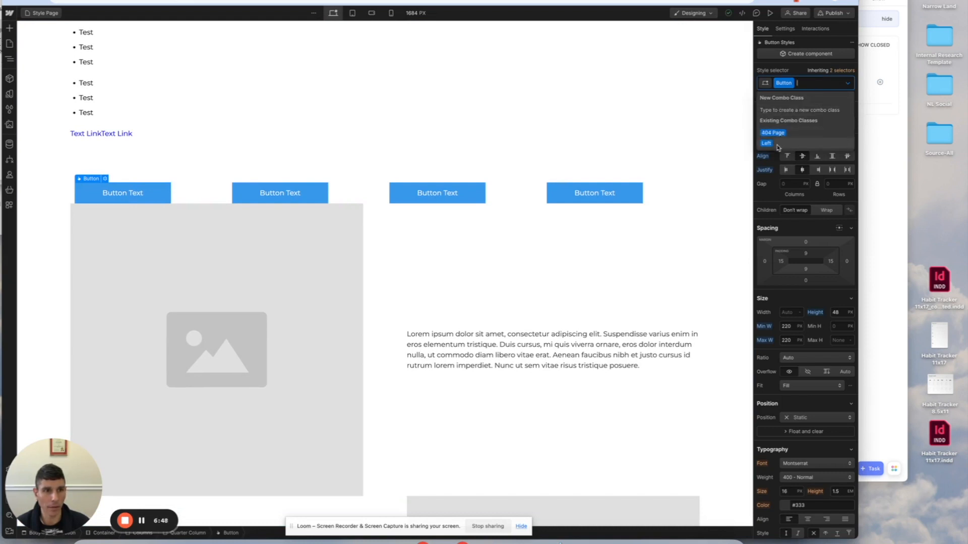
pyautogui.click(404, 136)
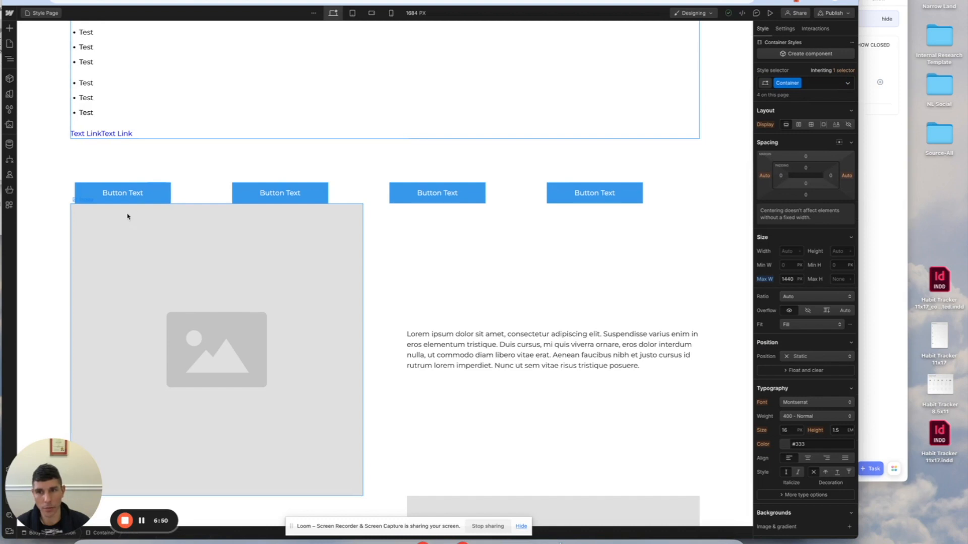
# Inspect the Columns class of the four-button row at the desktop and tablet breakpoints, and return to desktop
pyautogui.scroll(1, 459, 198)
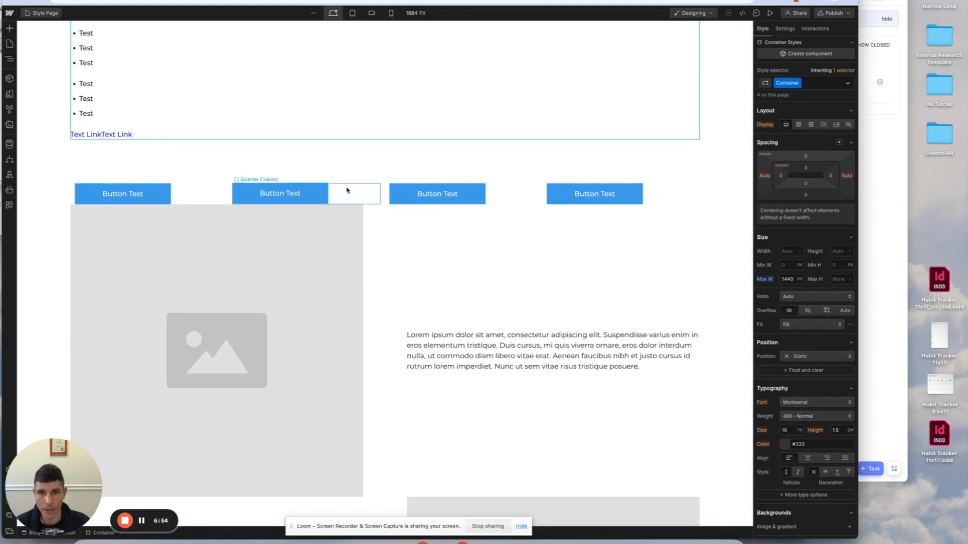
pyautogui.click(384, 192)
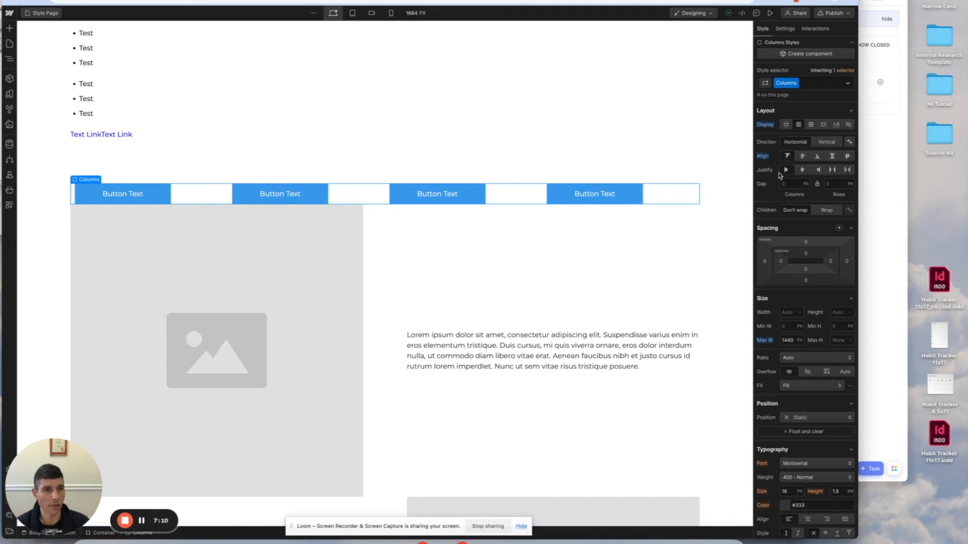
pyautogui.click(352, 12)
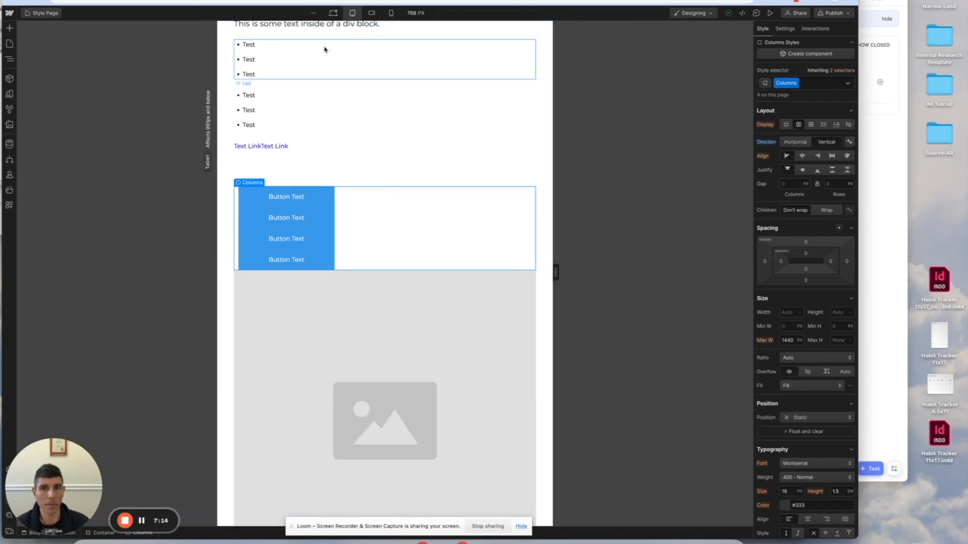
pyautogui.click(332, 13)
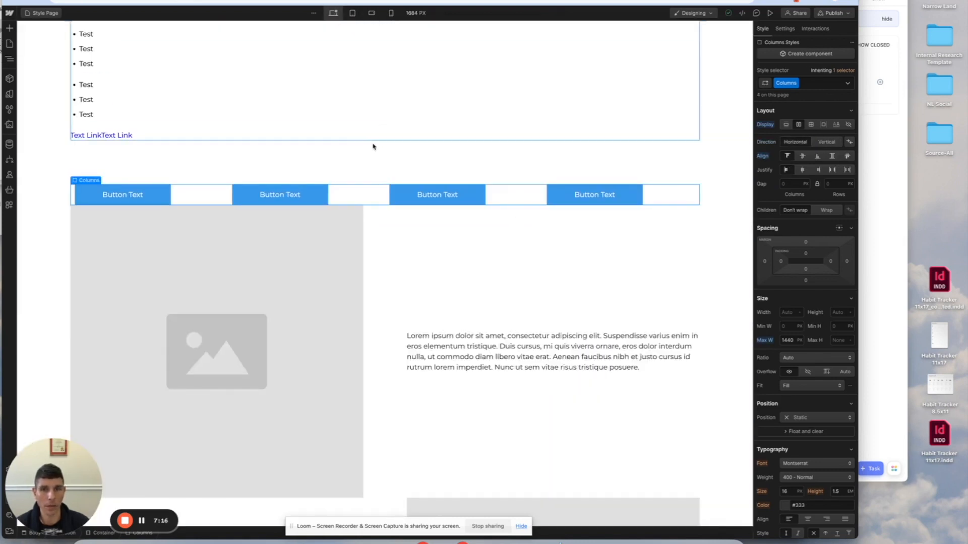
# Inspect the Columns and Equal classes of the first image-and-text row and the Paragraph and Last classes of its paragraph
pyautogui.scroll(-1, 369, 150)
pyautogui.scroll(-2, 369, 150)
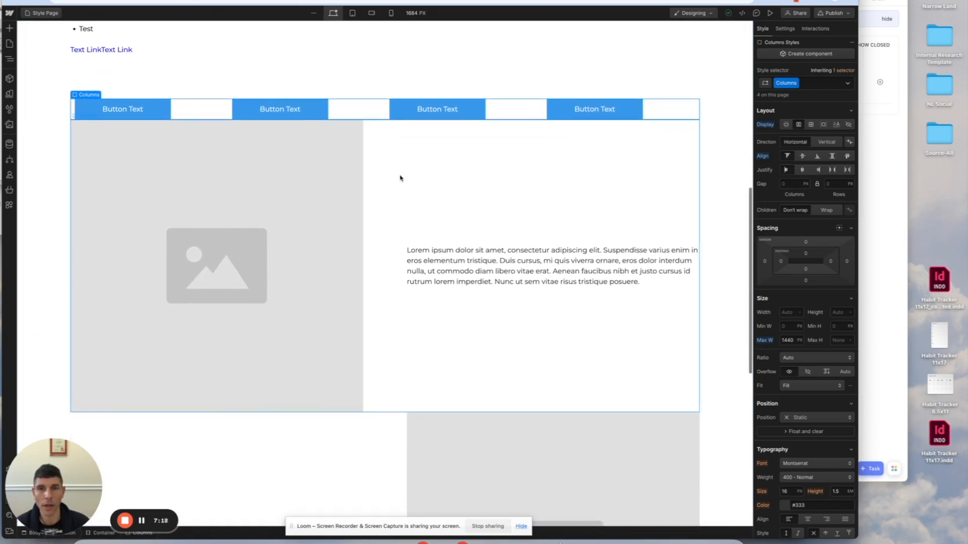
pyautogui.click(396, 177)
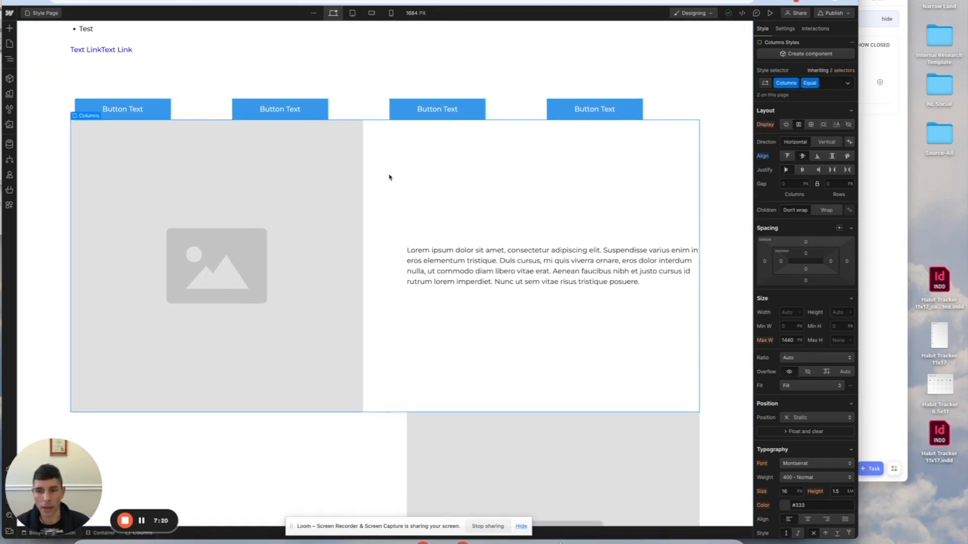
pyautogui.click(525, 280)
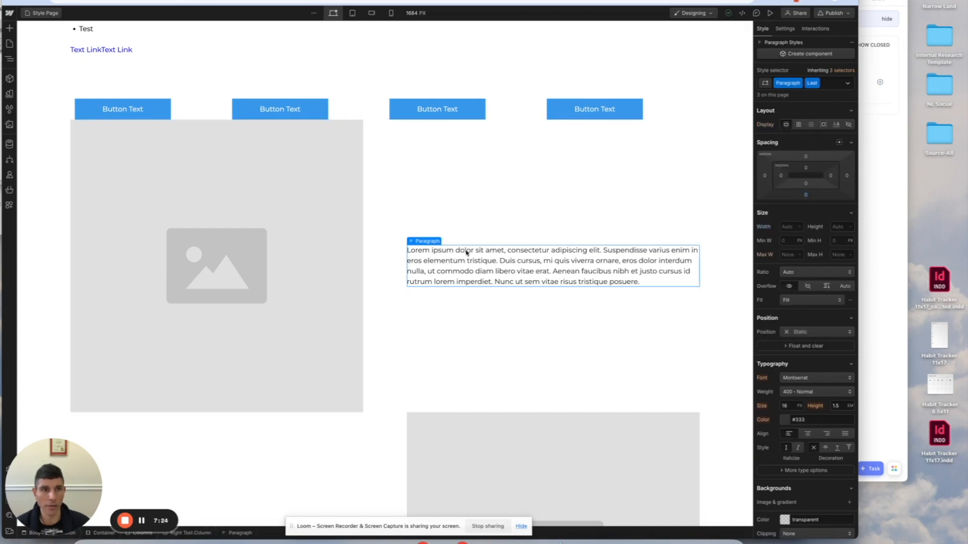
# Inspect the Right Text Column class around the paragraph and the Image class of the placeholder image beside it
pyautogui.click(430, 233)
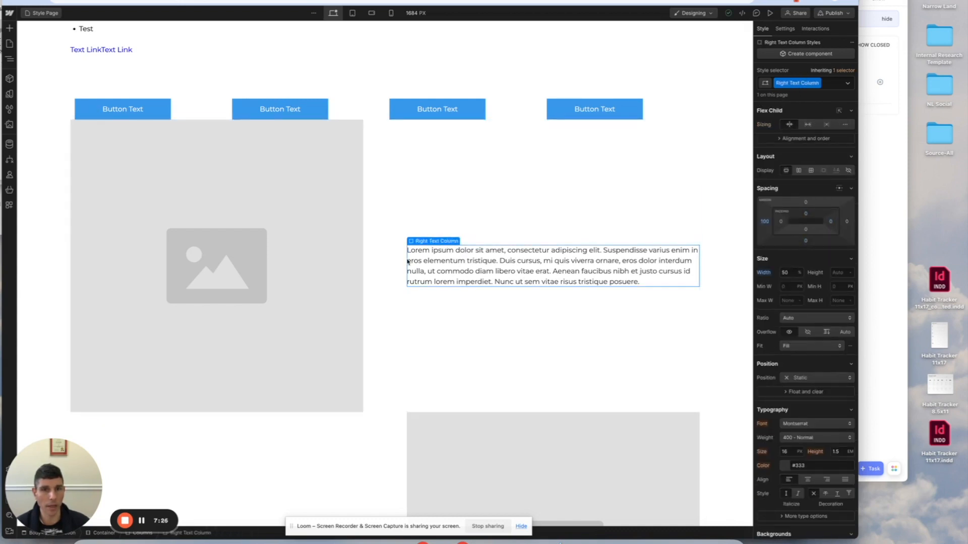
pyautogui.click(316, 173)
pyautogui.moveTo(91, 108)
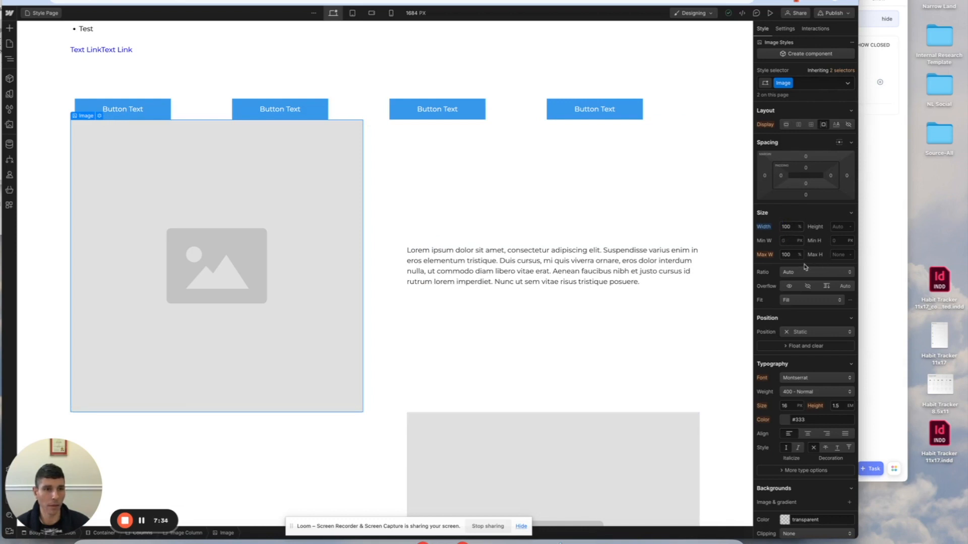
# Review the image-and-text rows at the tablet breakpoint, inspect the first image's Image Column class there, and return to desktop
pyautogui.scroll(-1, 373, 277)
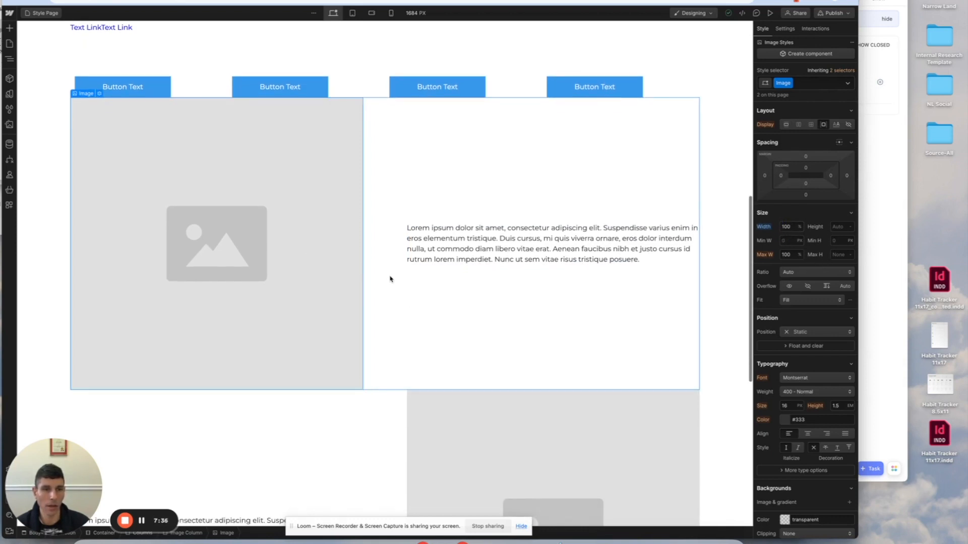
pyautogui.scroll(-3, 475, 228)
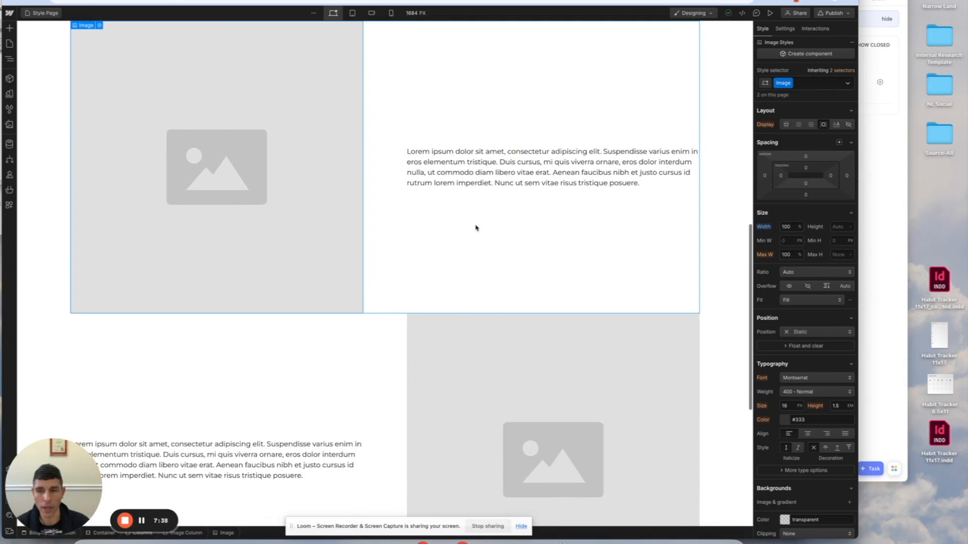
pyautogui.scroll(3, 476, 228)
pyautogui.click(353, 14)
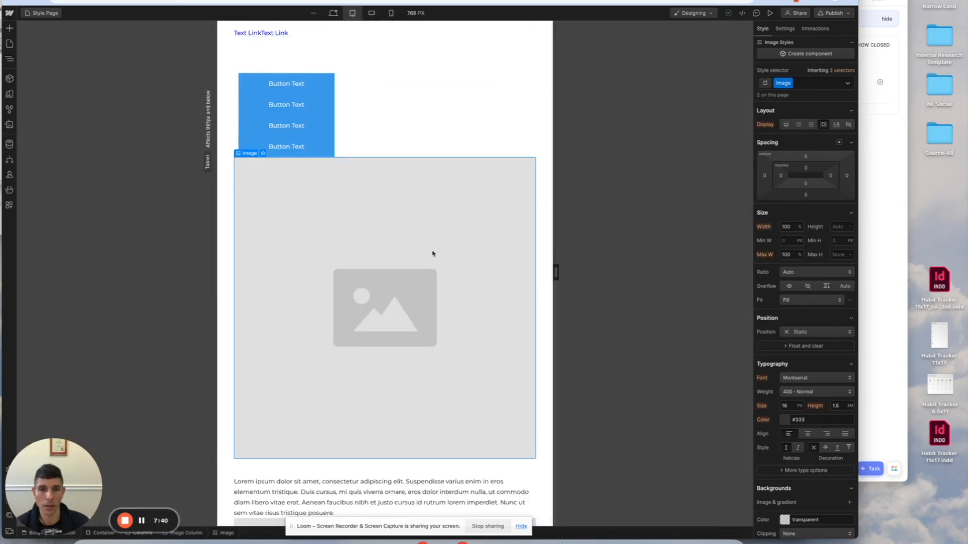
pyautogui.scroll(-8, 433, 244)
pyautogui.scroll(5, 331, 219)
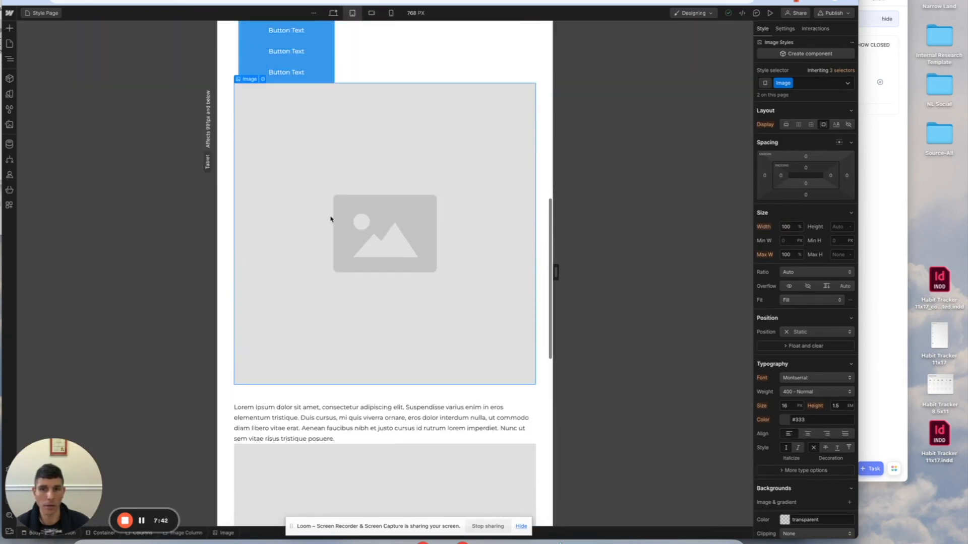
pyautogui.moveTo(249, 79)
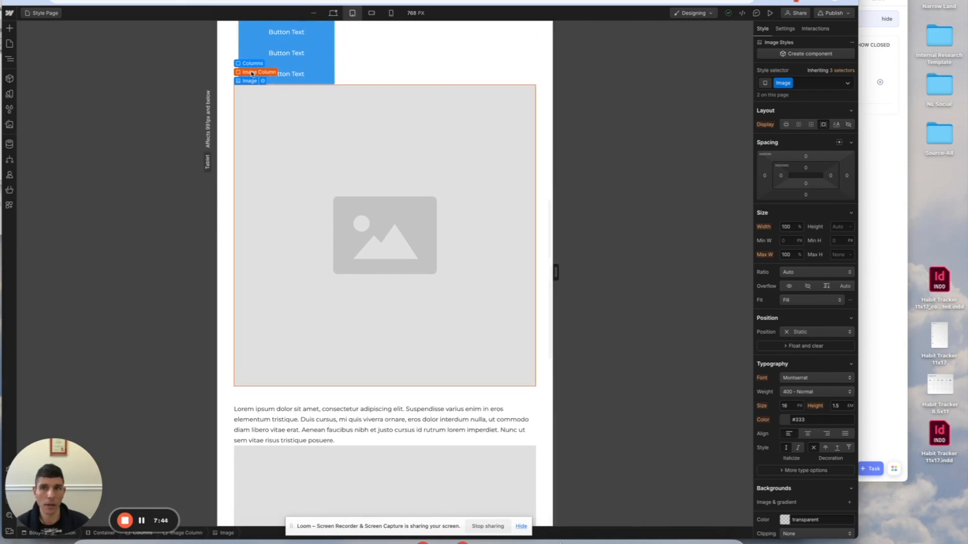
pyautogui.click(252, 73)
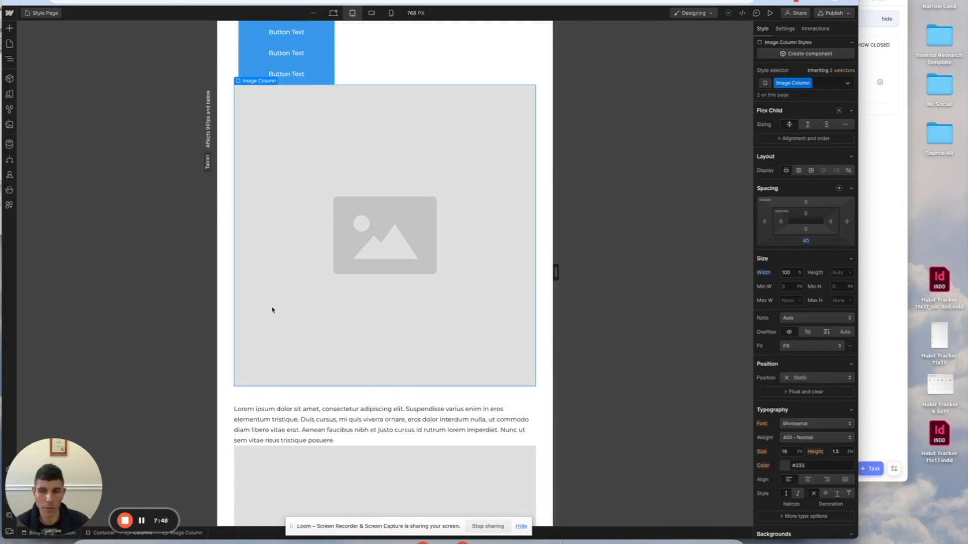
pyautogui.scroll(-5, 270, 307)
pyautogui.scroll(2, 289, 319)
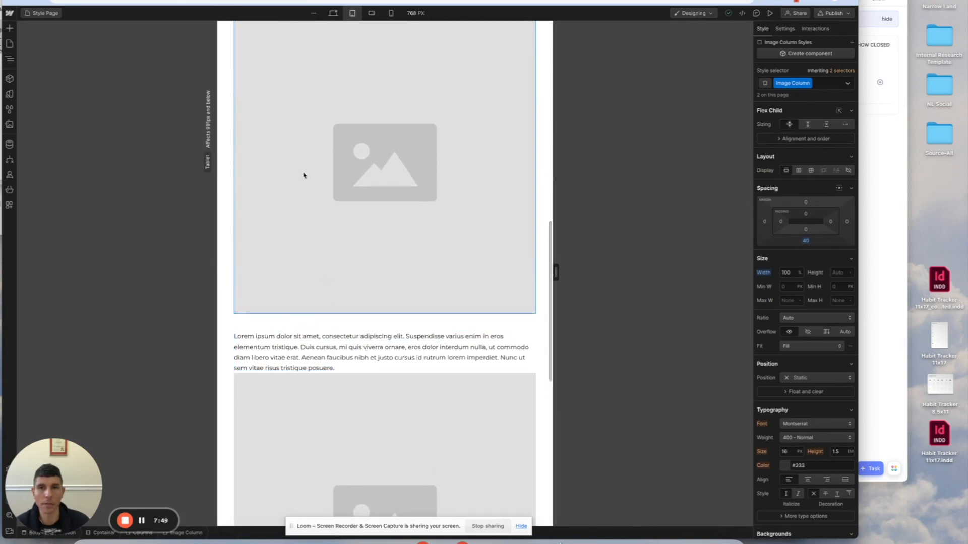
pyautogui.click(332, 12)
# Inspect the Buttons class of the two-button row at the desktop, tablet, mobile landscape and mobile portrait breakpoints, and return to desktop
pyautogui.scroll(-5, 354, 73)
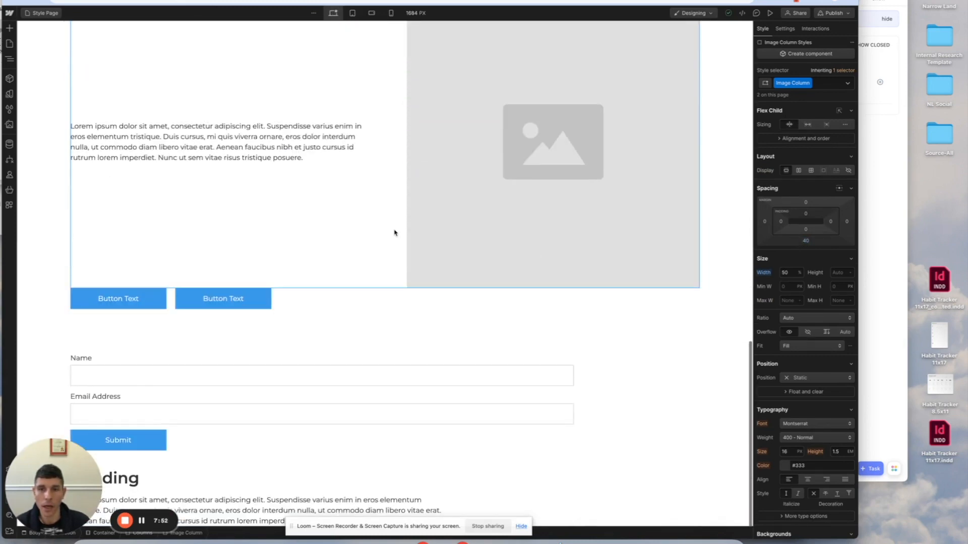
pyautogui.click(340, 300)
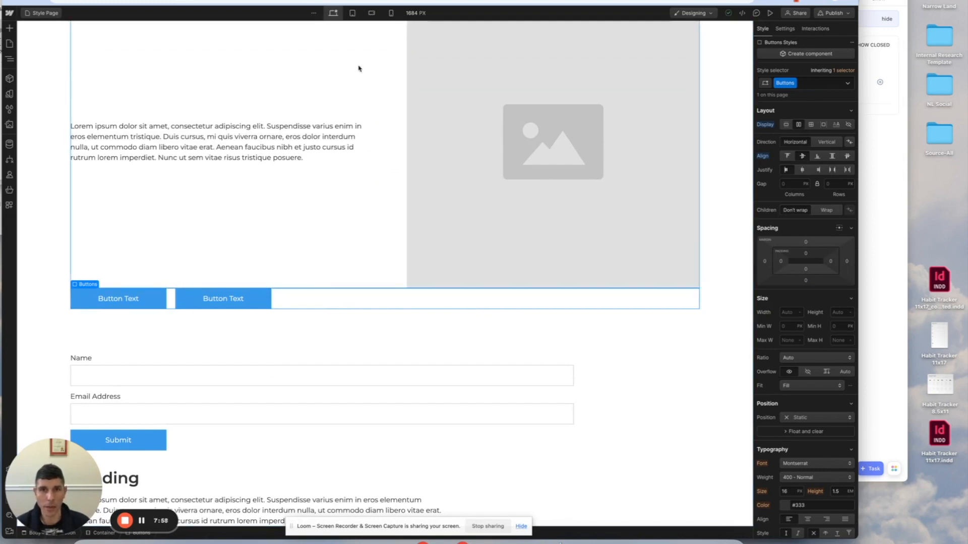
pyautogui.click(352, 14)
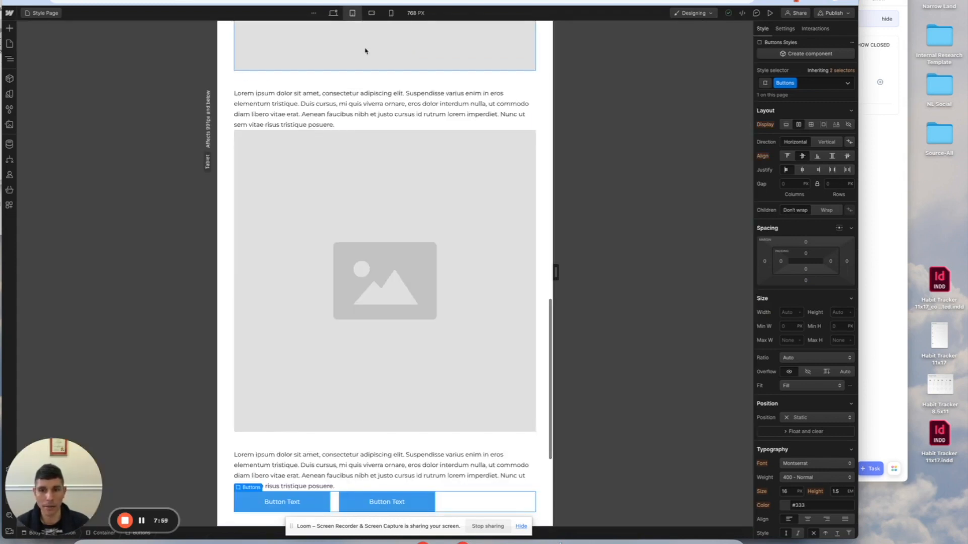
pyautogui.click(371, 14)
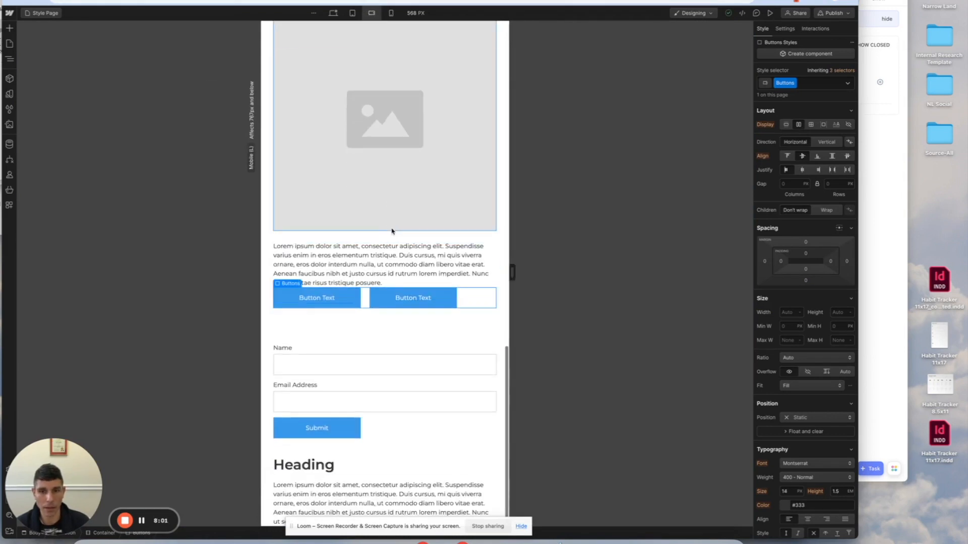
pyautogui.click(390, 13)
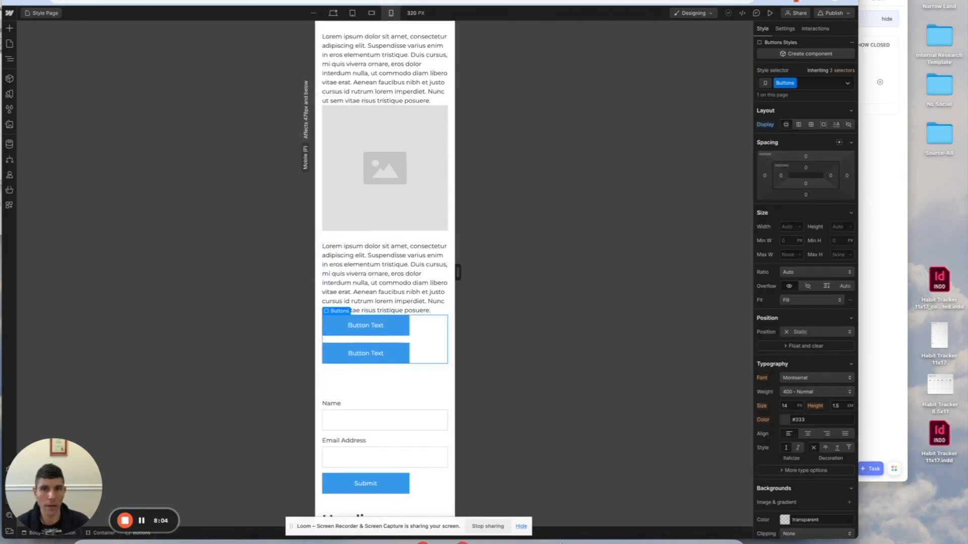
pyautogui.click(333, 13)
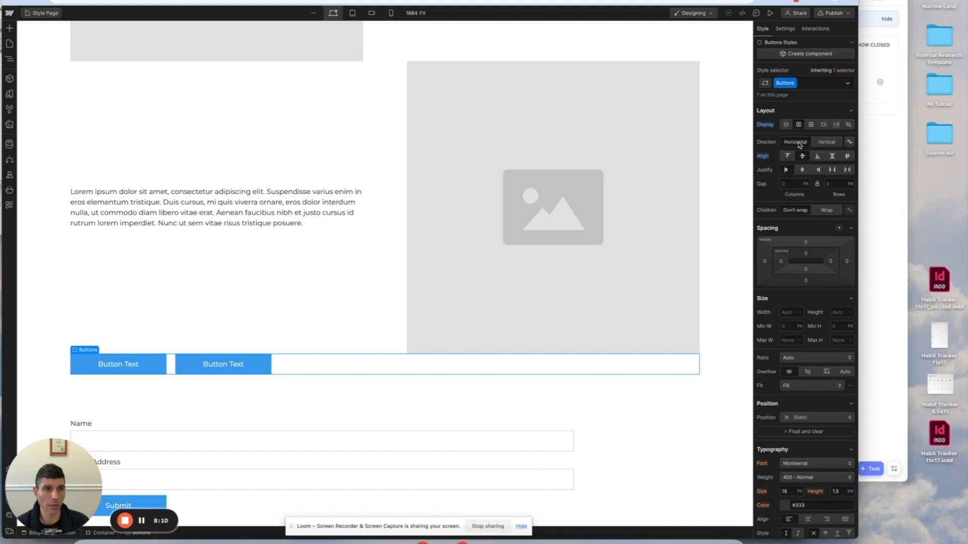
# Inspect the Text Field class of the form's Name input and the style selector of the Email Address label, without applying a class
pyautogui.scroll(-2, 487, 222)
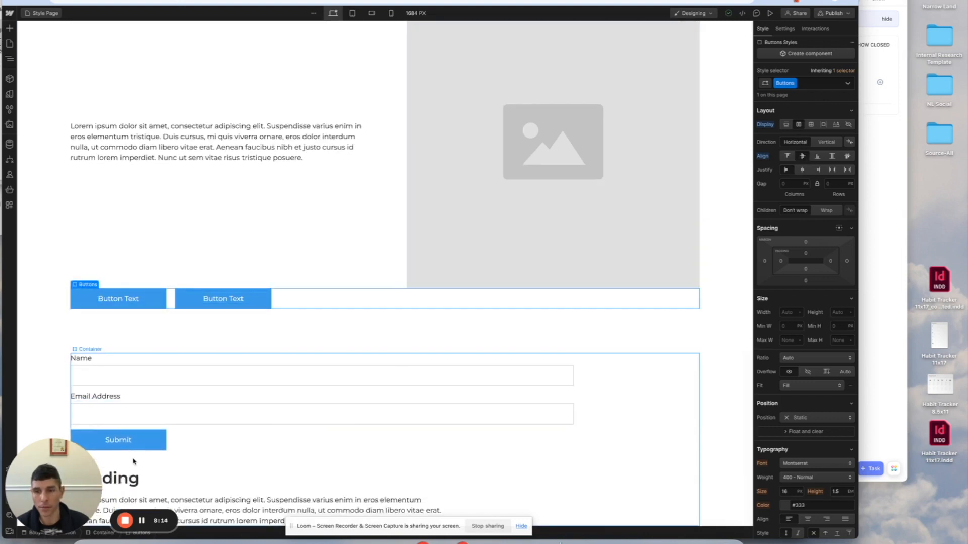
pyautogui.moveTo(101, 485); pyautogui.dragTo(154, 203)
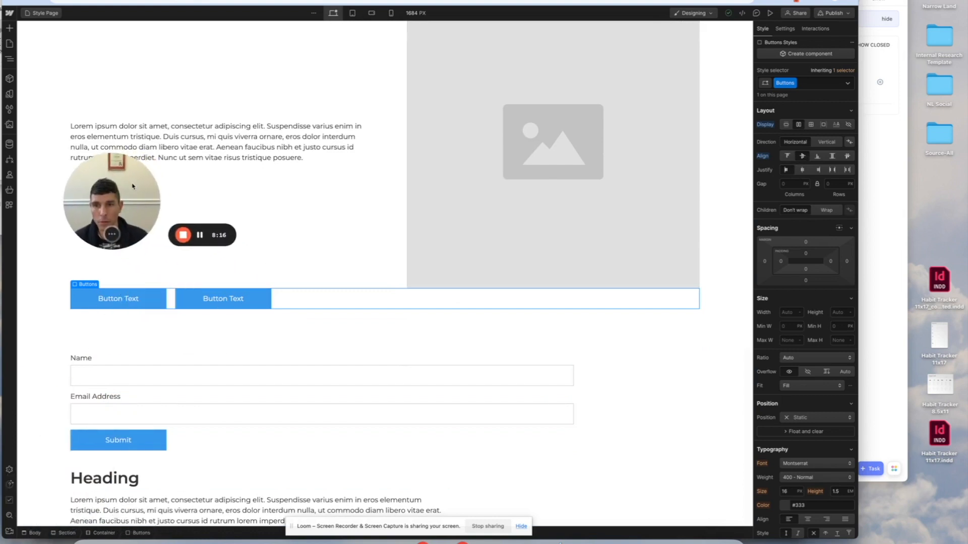
pyautogui.click(425, 380)
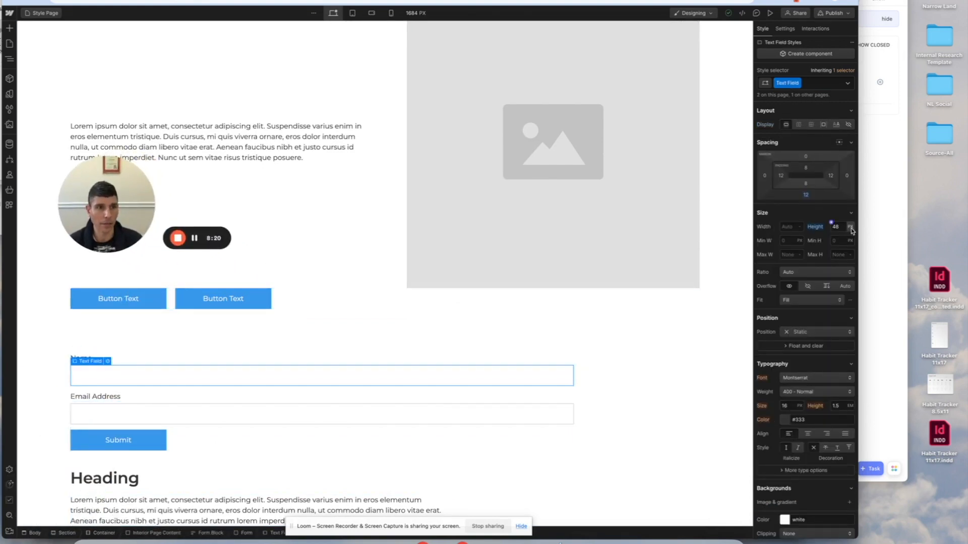
pyautogui.click(103, 398)
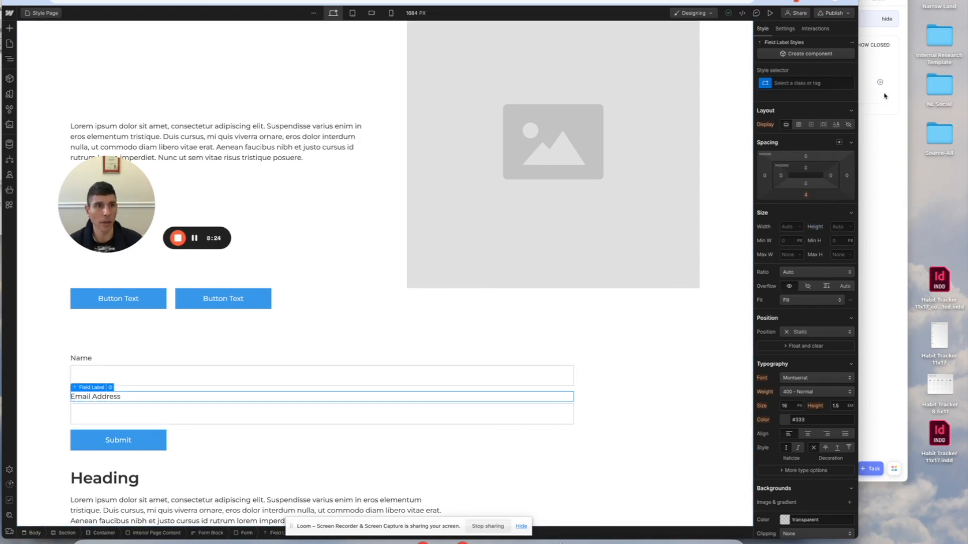
pyautogui.click(808, 83)
pyautogui.click(361, 373)
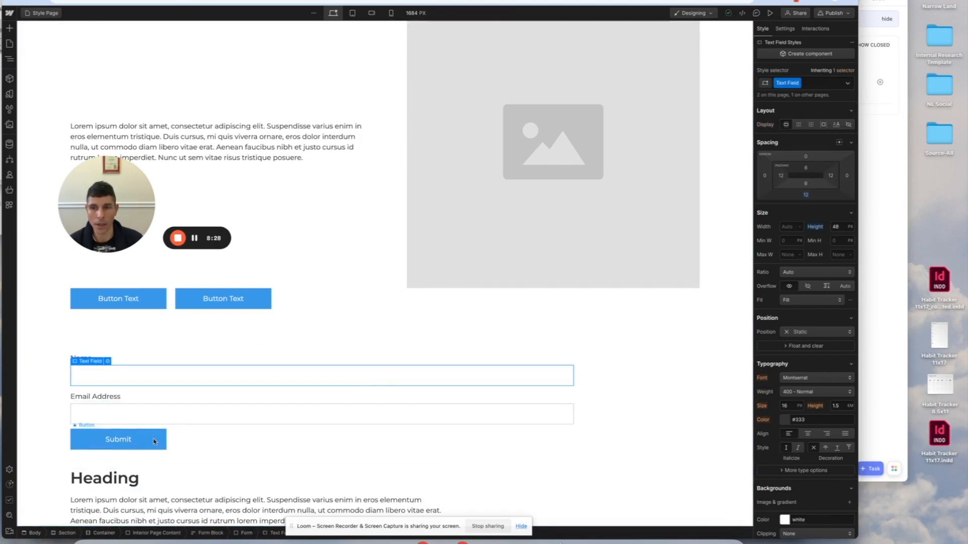
# Inspect the styles of the Submit button, its surrounding form, and the Intro Text Box holding the heading below
pyautogui.click(127, 443)
pyautogui.click(230, 430)
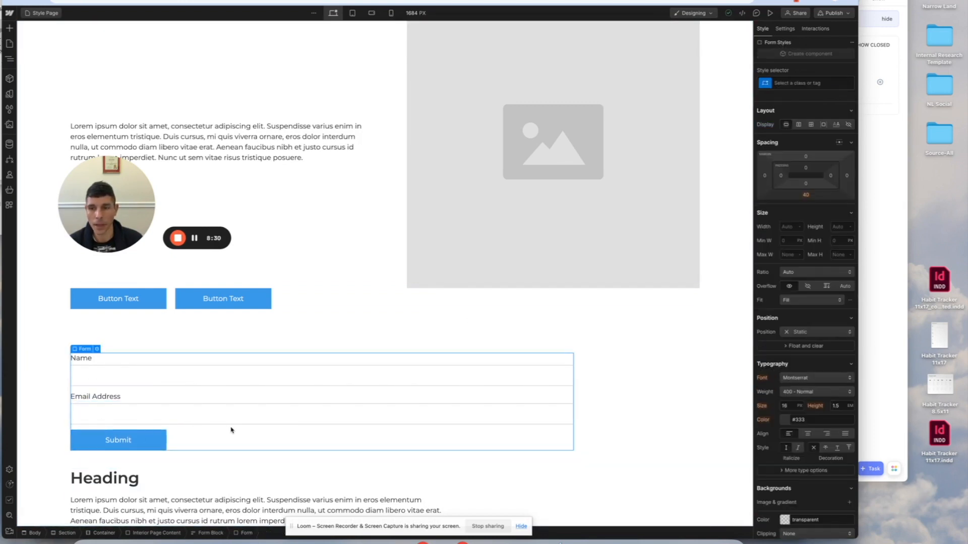
pyautogui.click(264, 493)
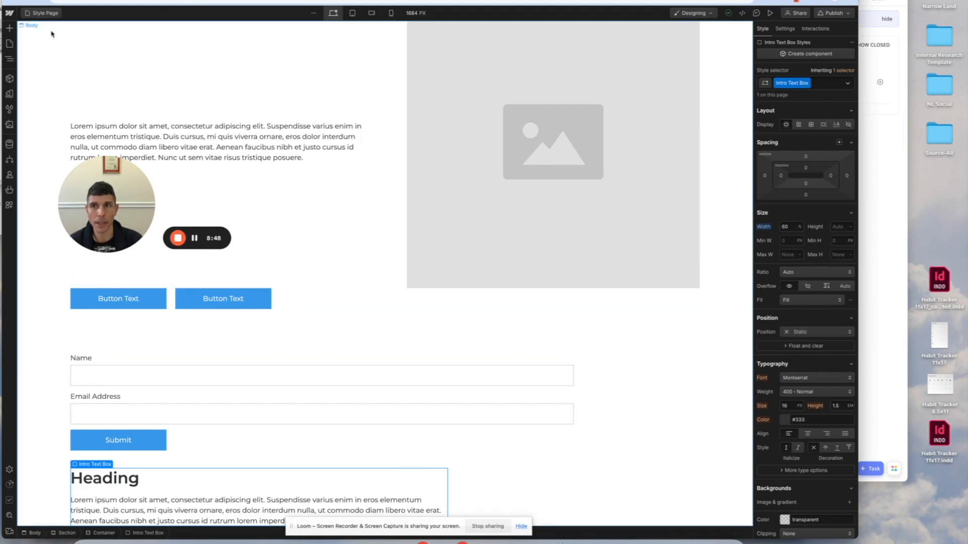
# Leave the design kit for the dashboard, open the Narrow Labs site in the Designer and switch to its Style Page
pyautogui.click(9, 14)
pyautogui.click(32, 29)
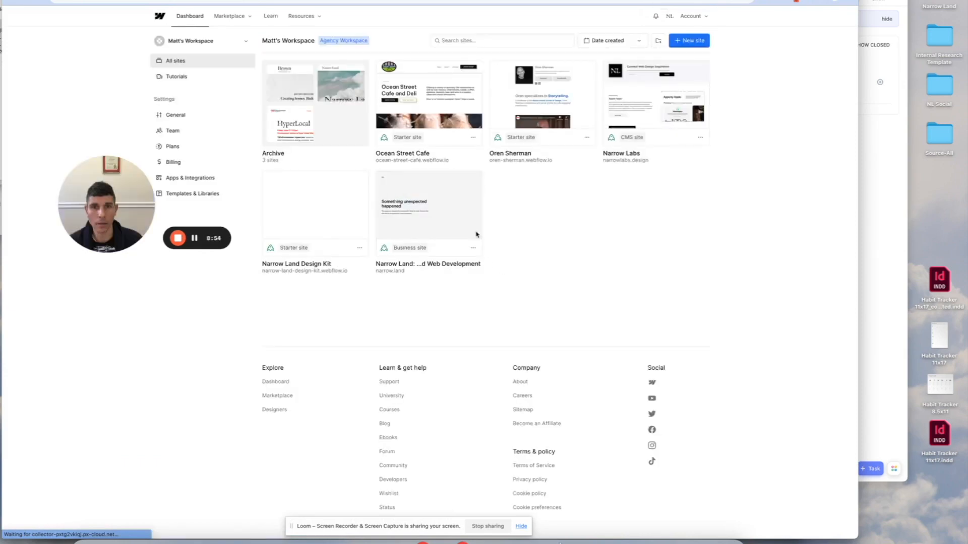
pyautogui.click(656, 95)
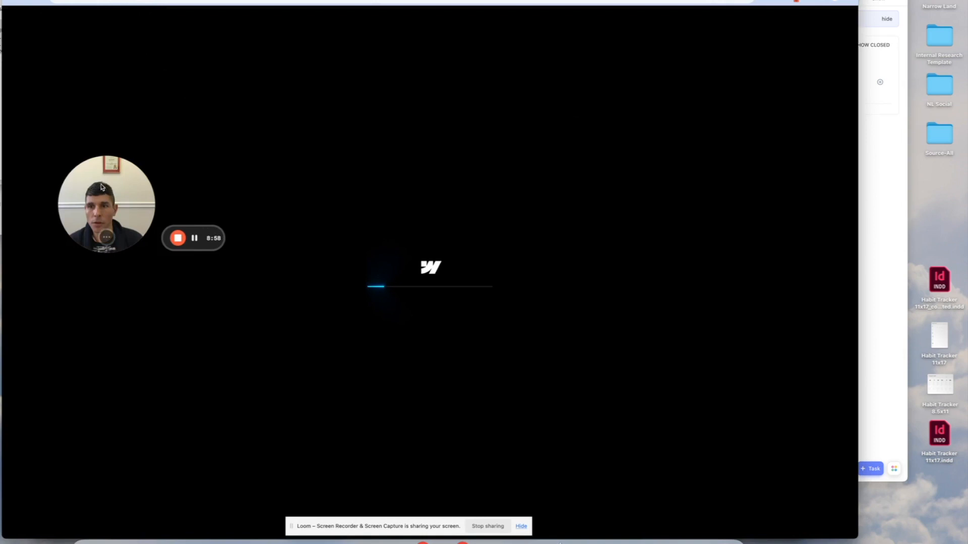
pyautogui.moveTo(115, 178); pyautogui.dragTo(122, 440)
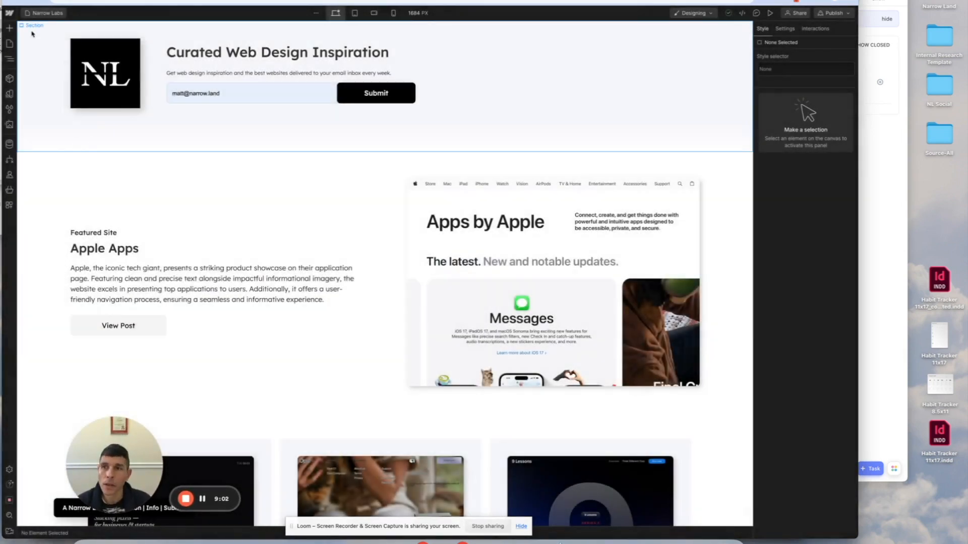
pyautogui.click(44, 13)
pyautogui.click(71, 92)
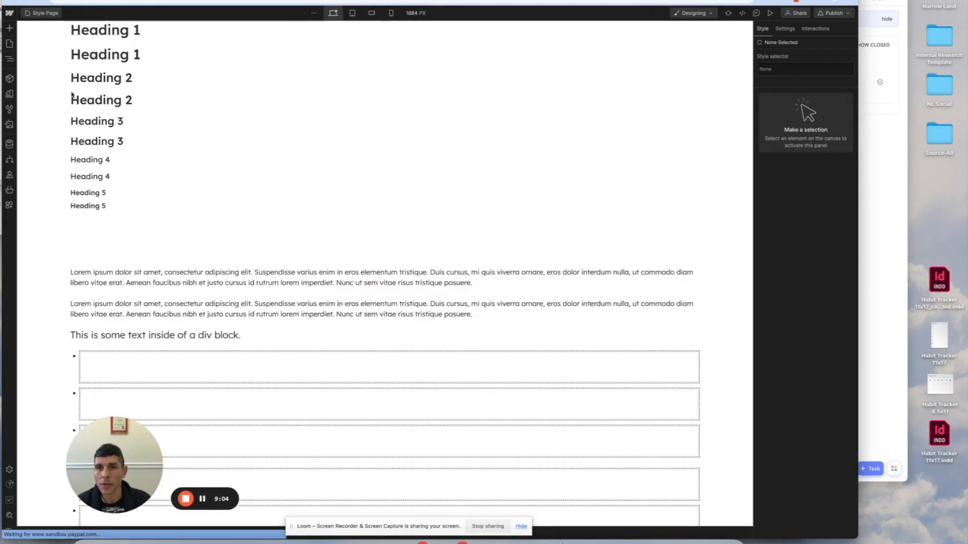
# Inspect the first Heading 1's H1 class and its available fonts without changing the font, and the first paragraph's Paragraph class
pyautogui.click(162, 34)
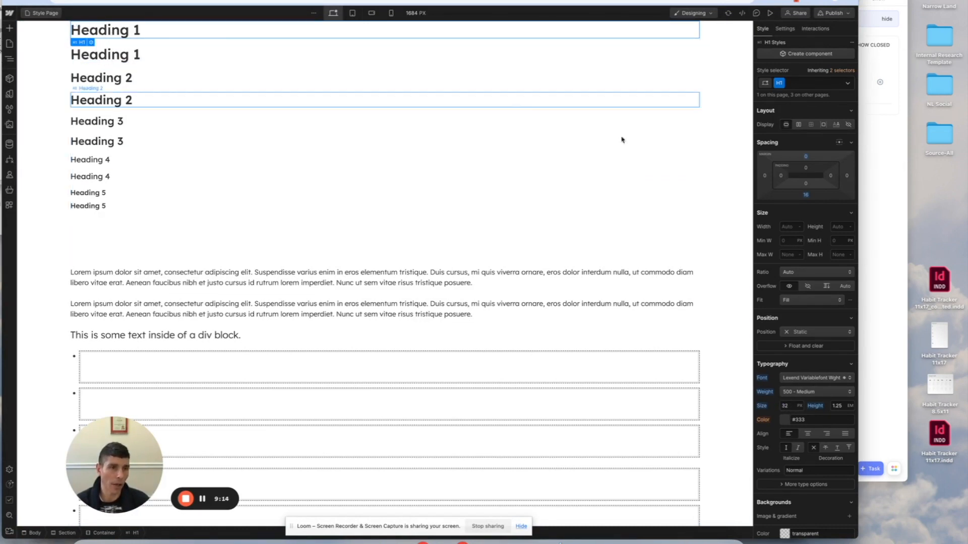
pyautogui.click(825, 383)
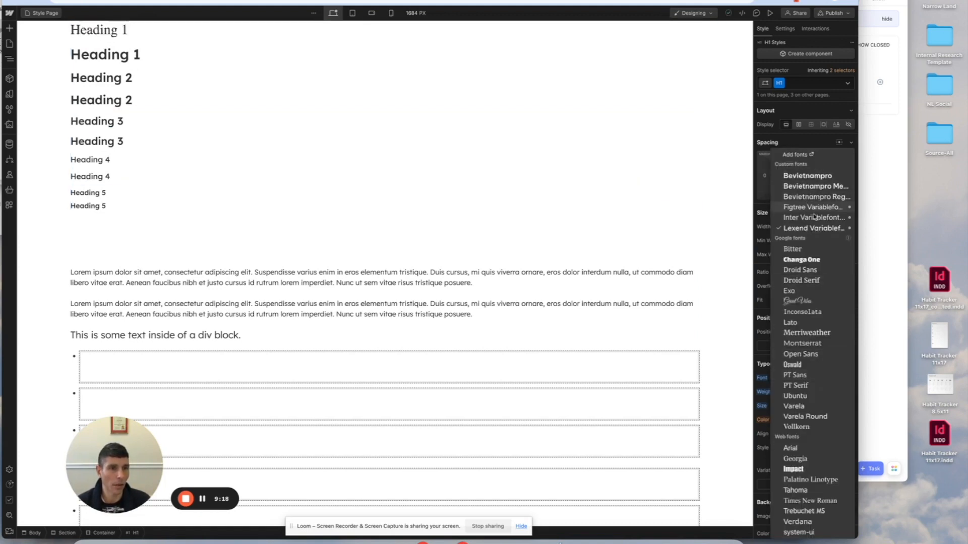
pyautogui.click(573, 220)
pyautogui.click(371, 276)
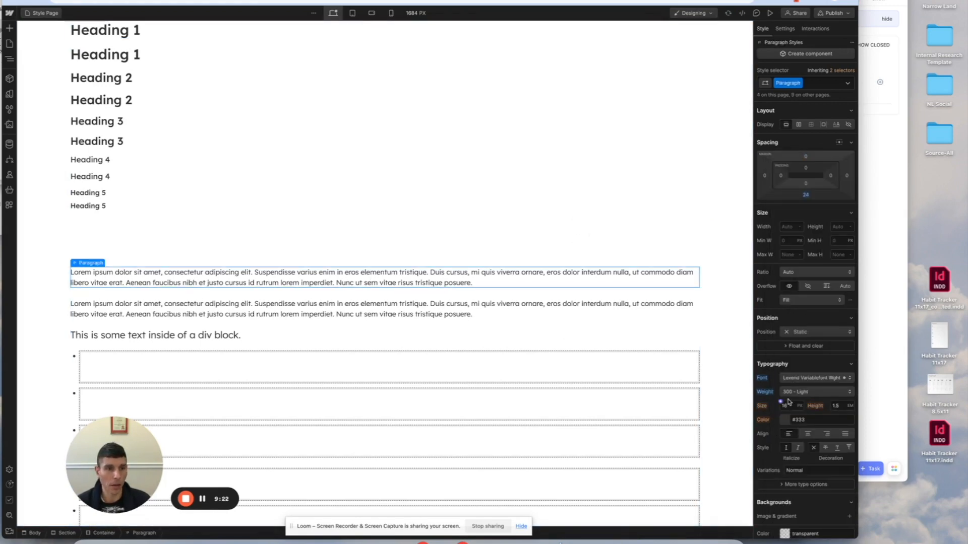
# Review the lists, links, buttons and image rows, and inspect the Name input's Text Field class, its Container, and the Intro Text Box
pyautogui.scroll(-1, 515, 273)
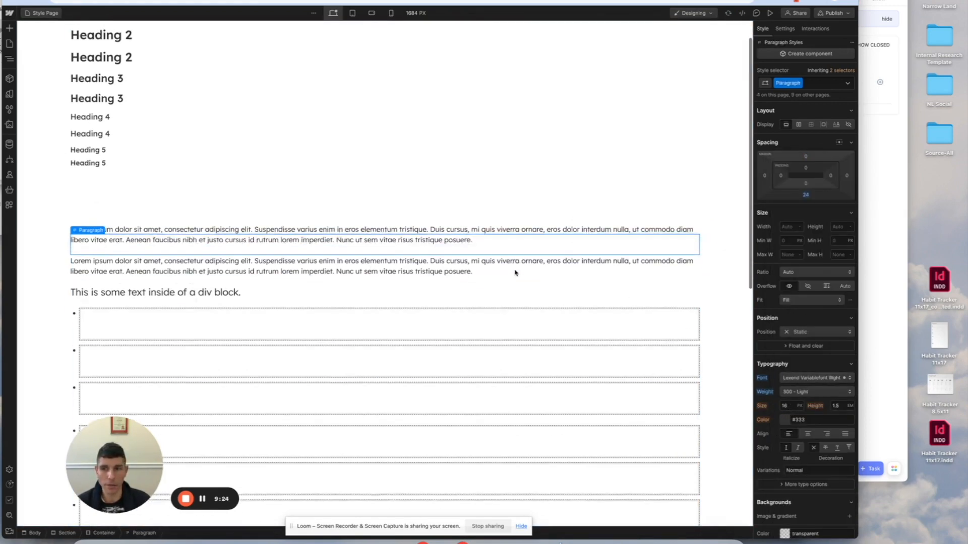
pyautogui.scroll(-10, 515, 272)
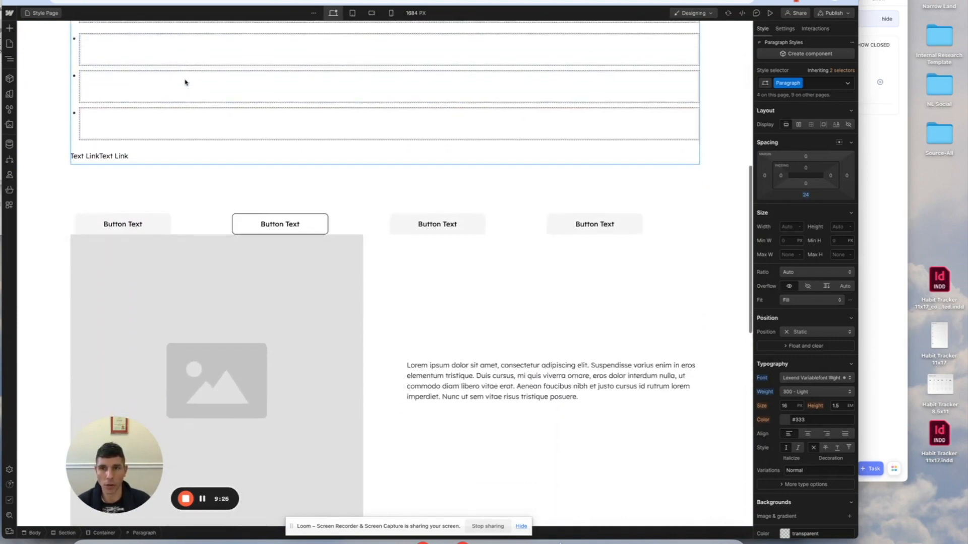
pyautogui.scroll(1, 232, 186)
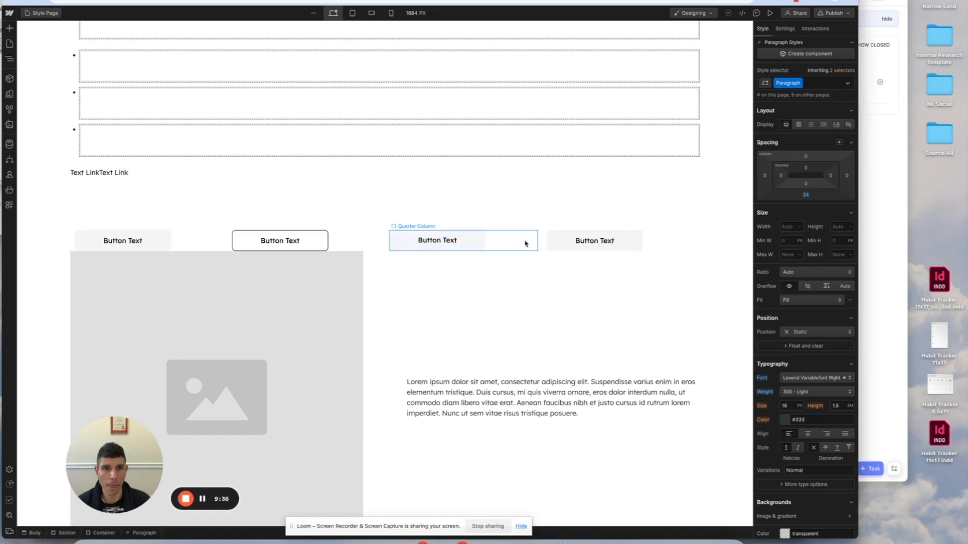
pyautogui.scroll(-3, 554, 247)
pyautogui.scroll(-10, 554, 248)
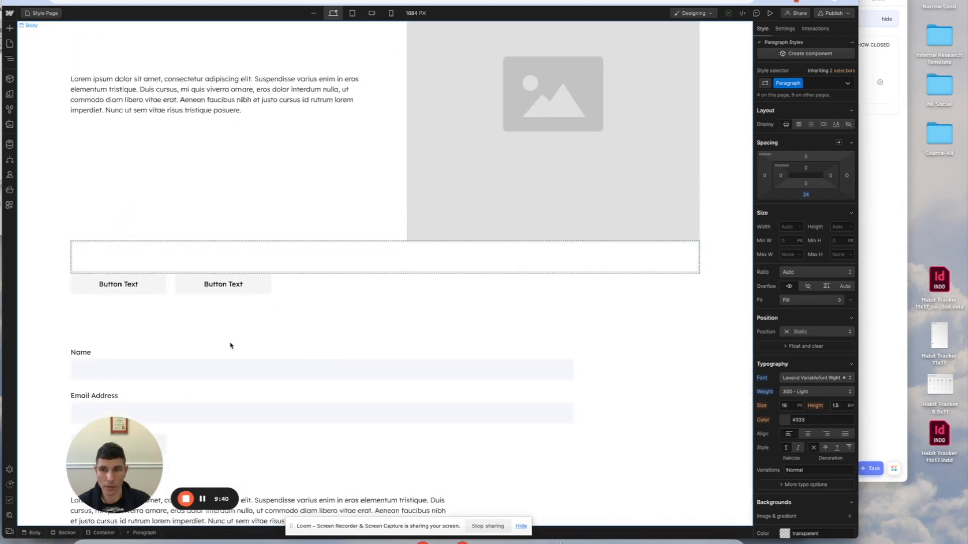
pyautogui.click(357, 369)
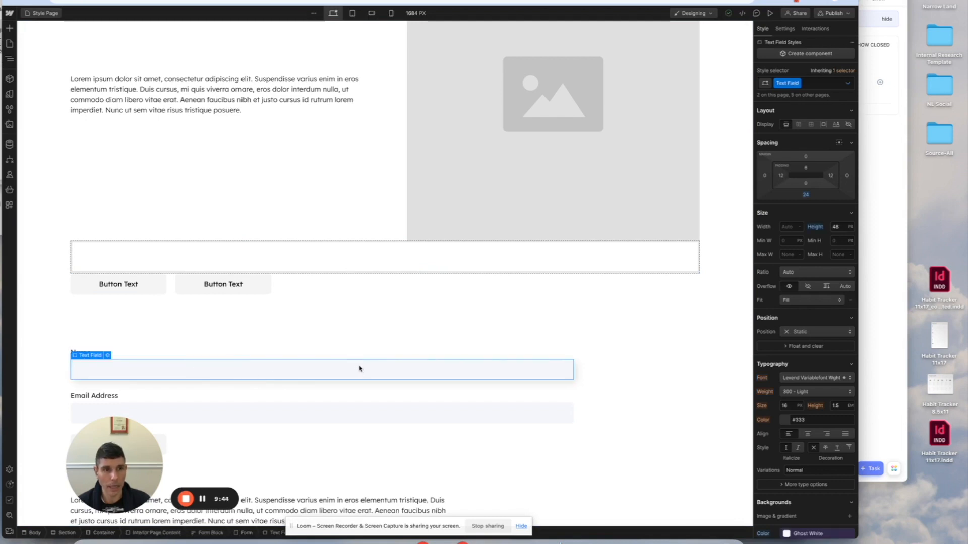
pyautogui.click(600, 368)
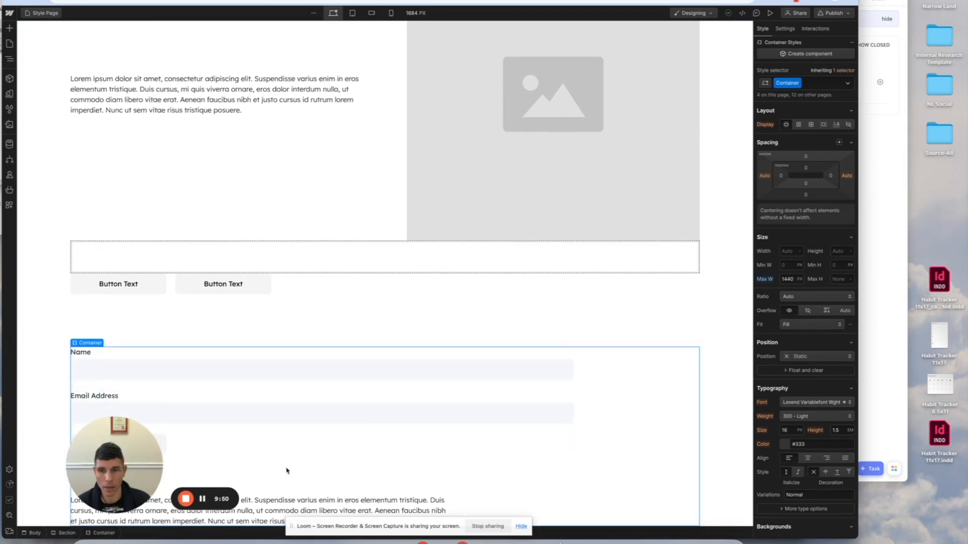
pyautogui.click(312, 493)
pyautogui.moveTo(121, 468); pyautogui.dragTo(108, 447)
# Review the headings, paragraphs, lists and text links in the upper part of the Narrow Labs Style Page
pyautogui.scroll(15, 464, 388)
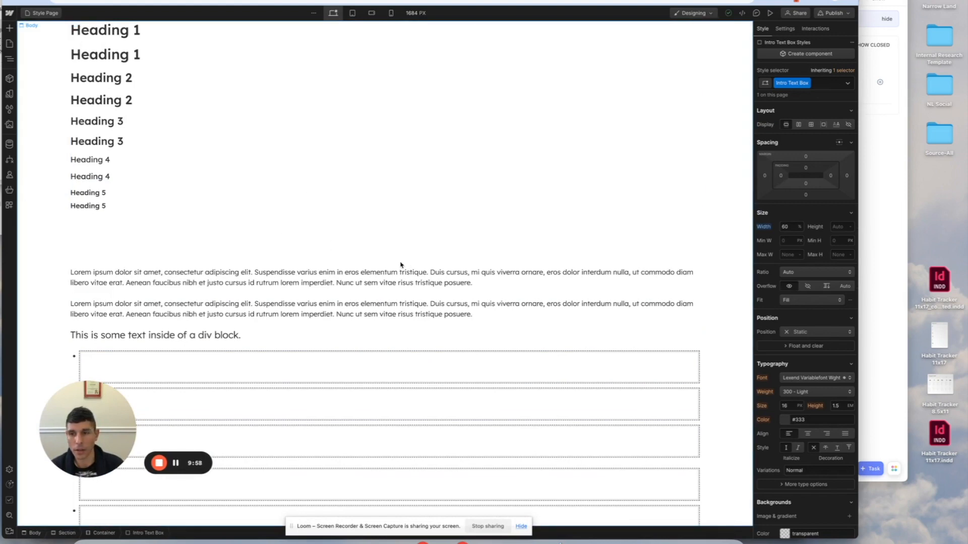
pyautogui.scroll(-2, 345, 168)
pyautogui.scroll(-3, 345, 168)
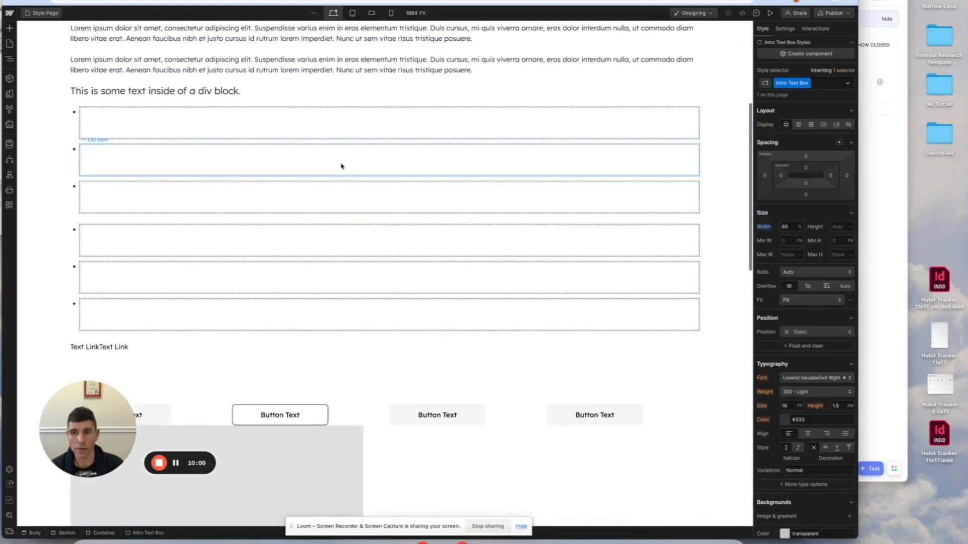
pyautogui.scroll(5, 342, 164)
pyautogui.scroll(-2, 238, 189)
pyautogui.scroll(2, 239, 189)
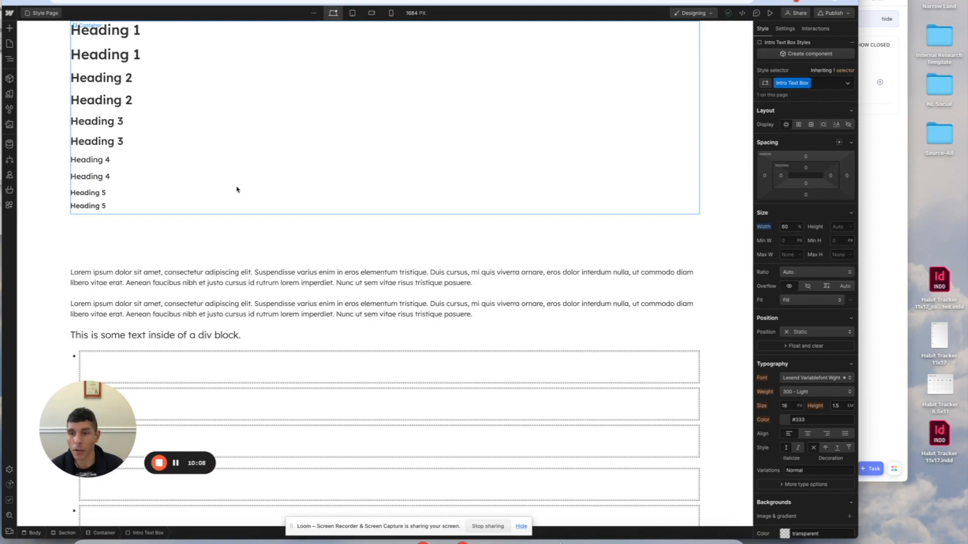
pyautogui.scroll(-2, 297, 247)
pyautogui.scroll(1, 297, 247)
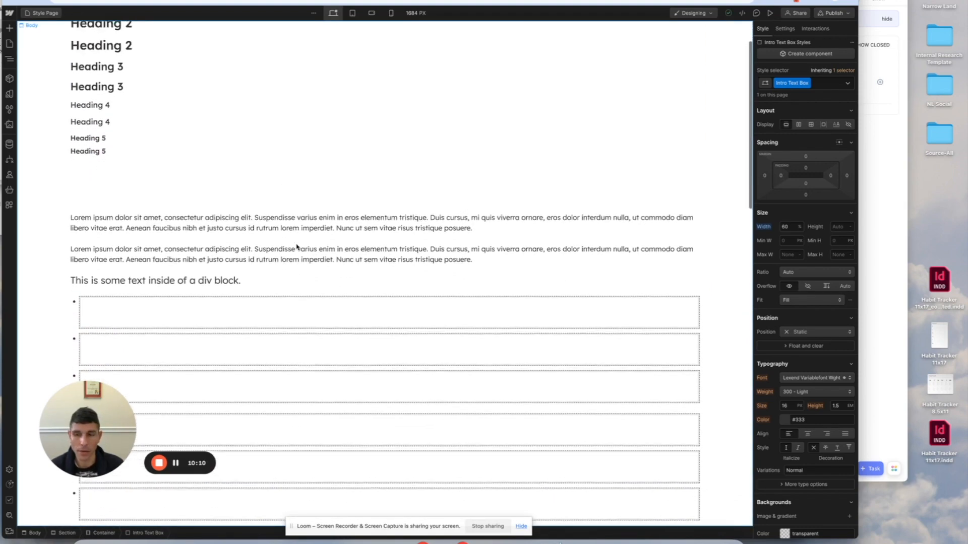
pyautogui.scroll(2, 297, 247)
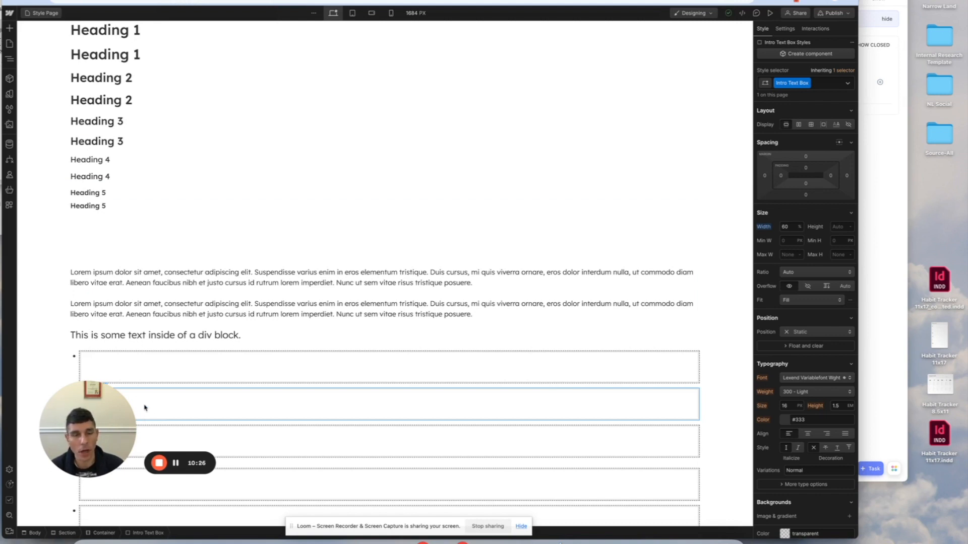
pyautogui.click(159, 462)
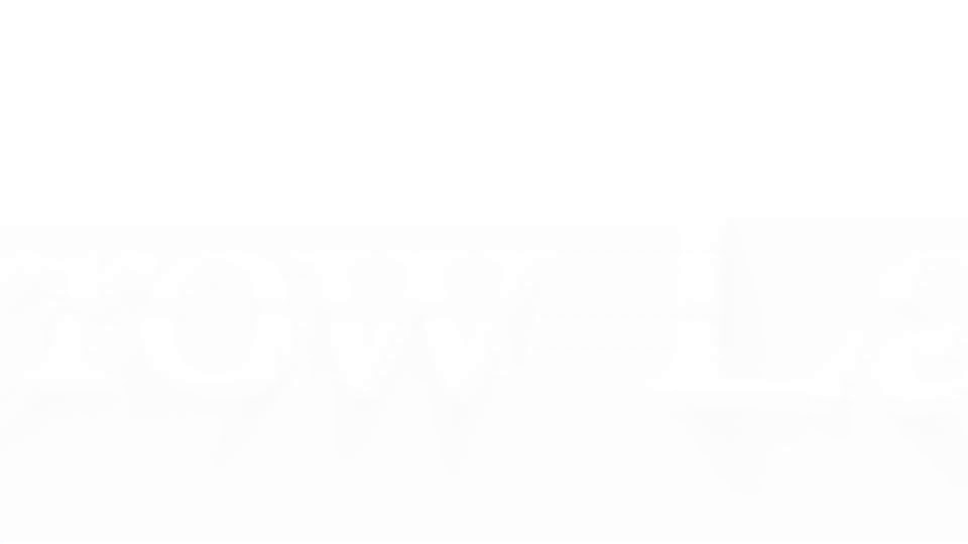